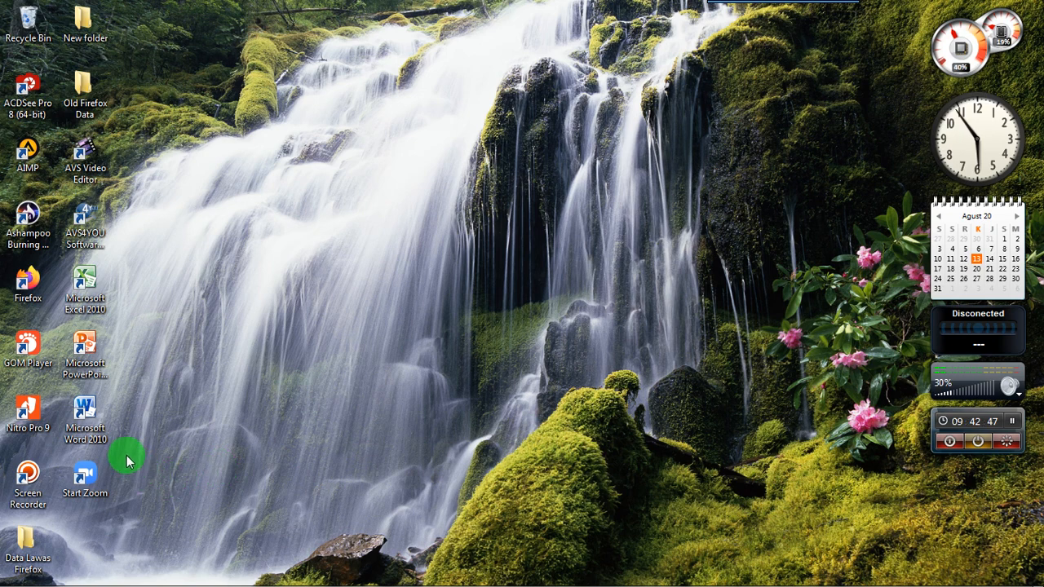
Switch to Microsoft Word 2010 and insert the Desert image from the Sample Pictures folder into the blank document.
click(84, 416)
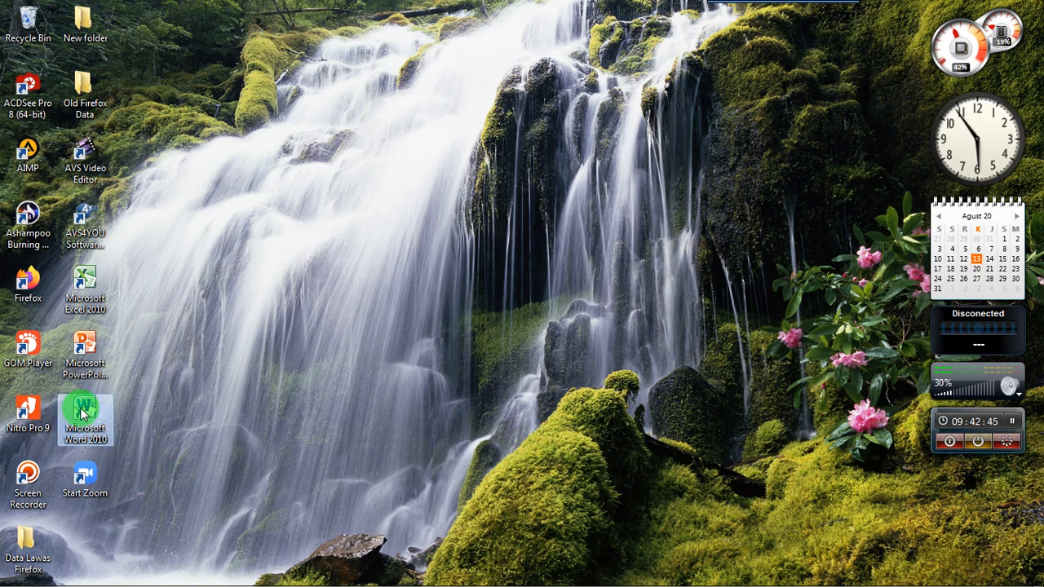
double_click(83, 414)
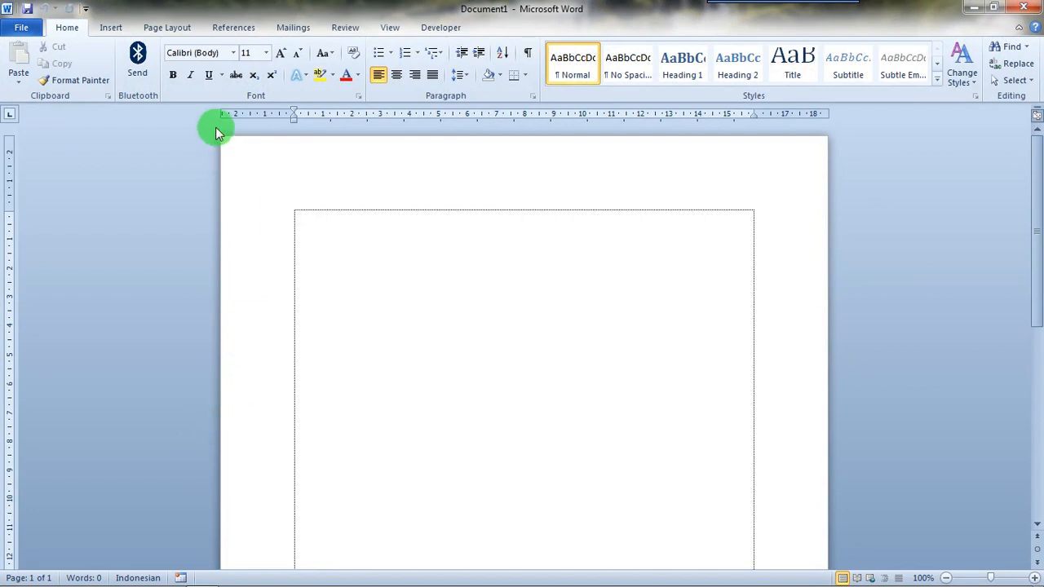
click(111, 28)
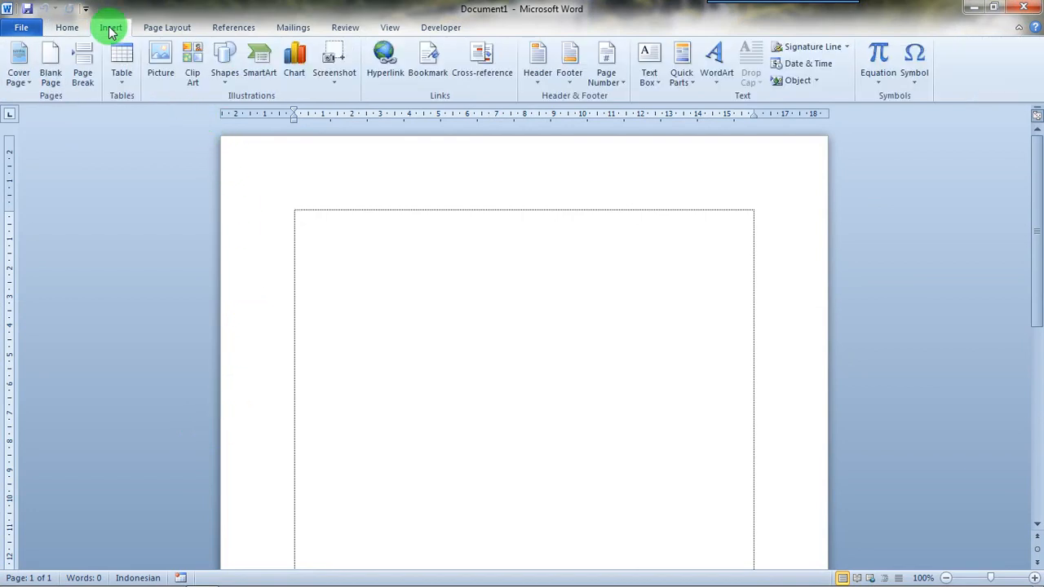
click(160, 71)
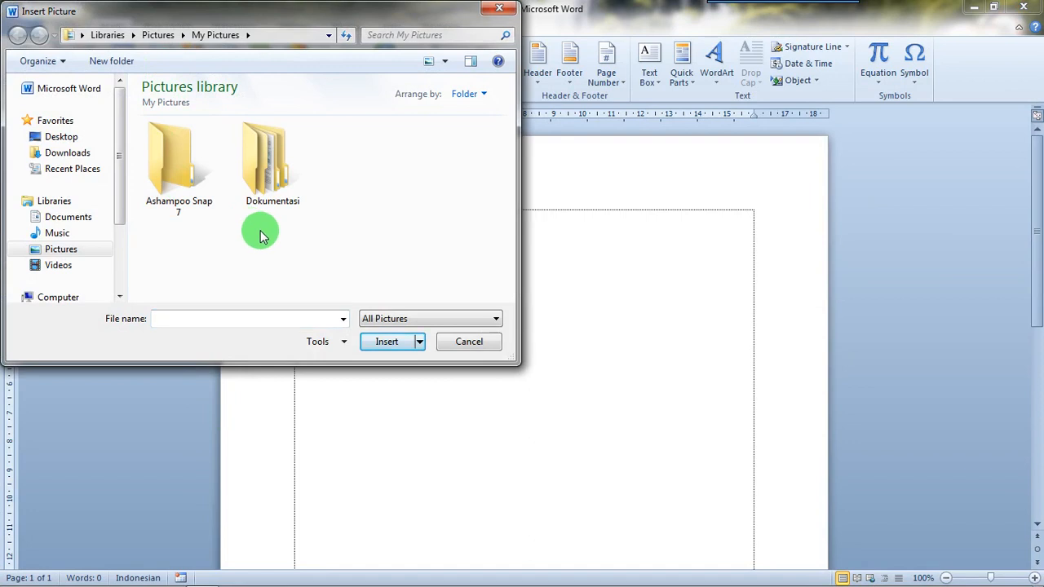
click(66, 254)
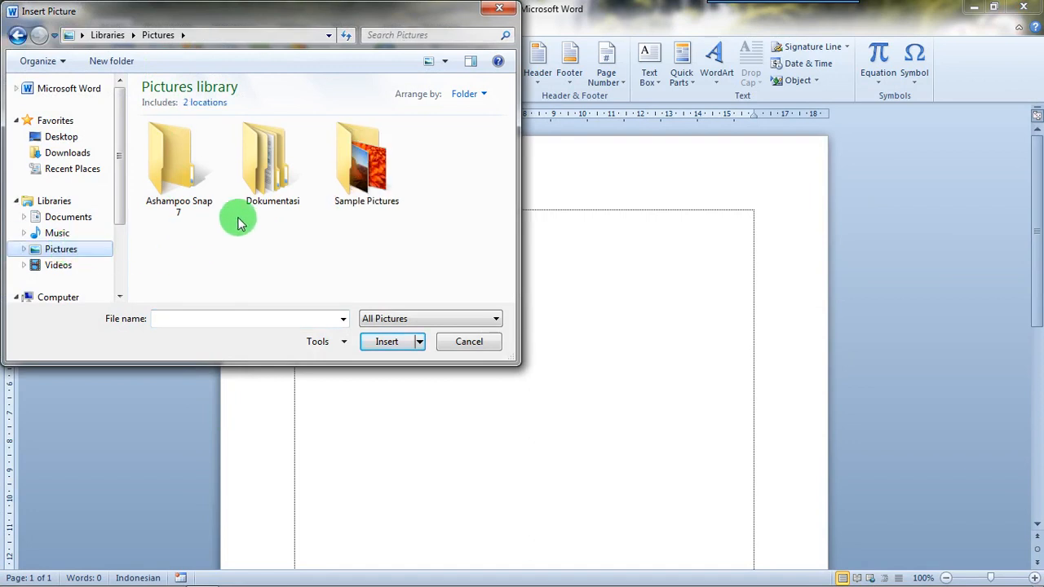
double_click(371, 179)
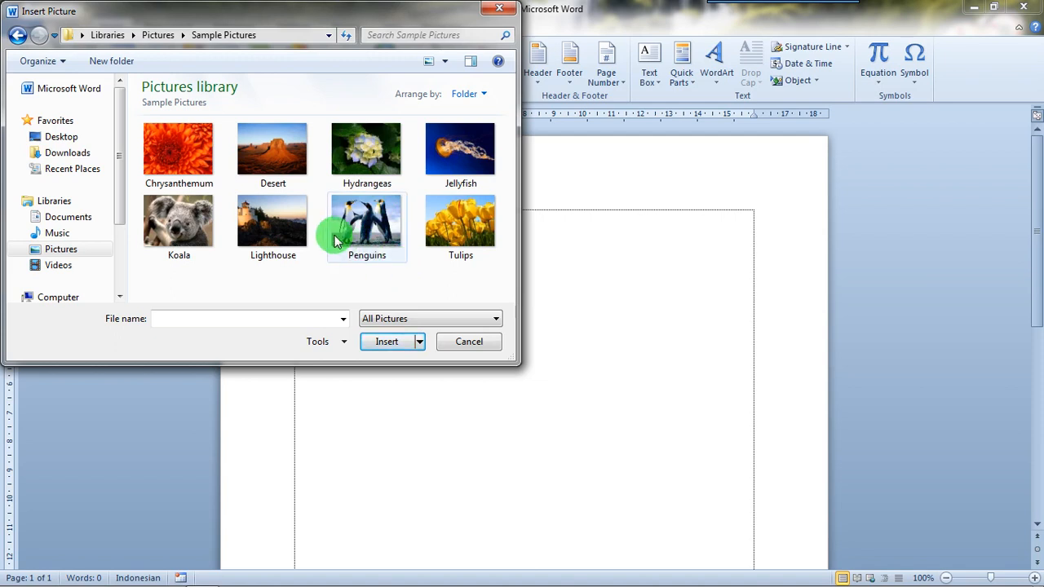
click(288, 170)
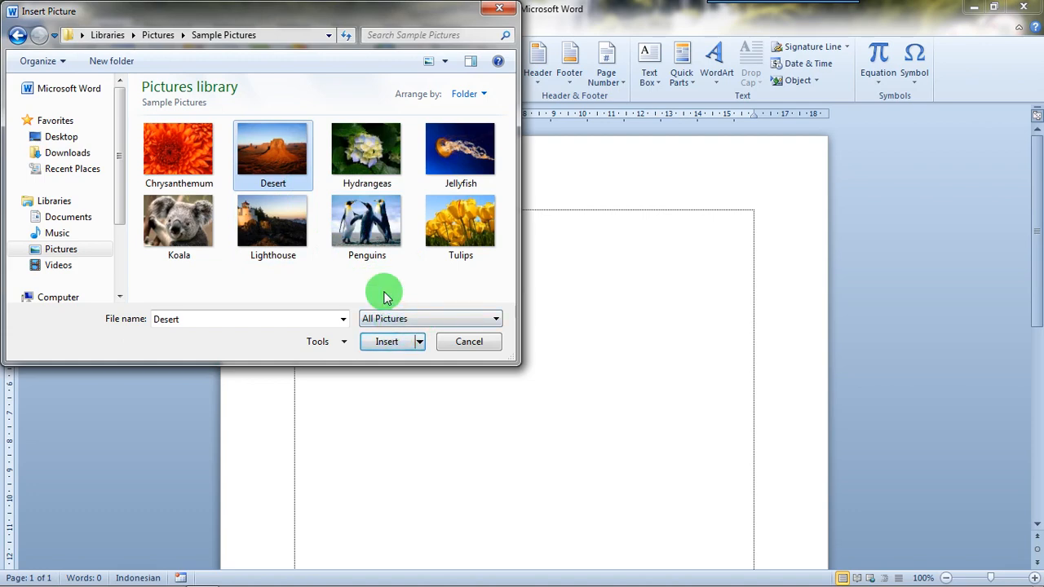
click(399, 343)
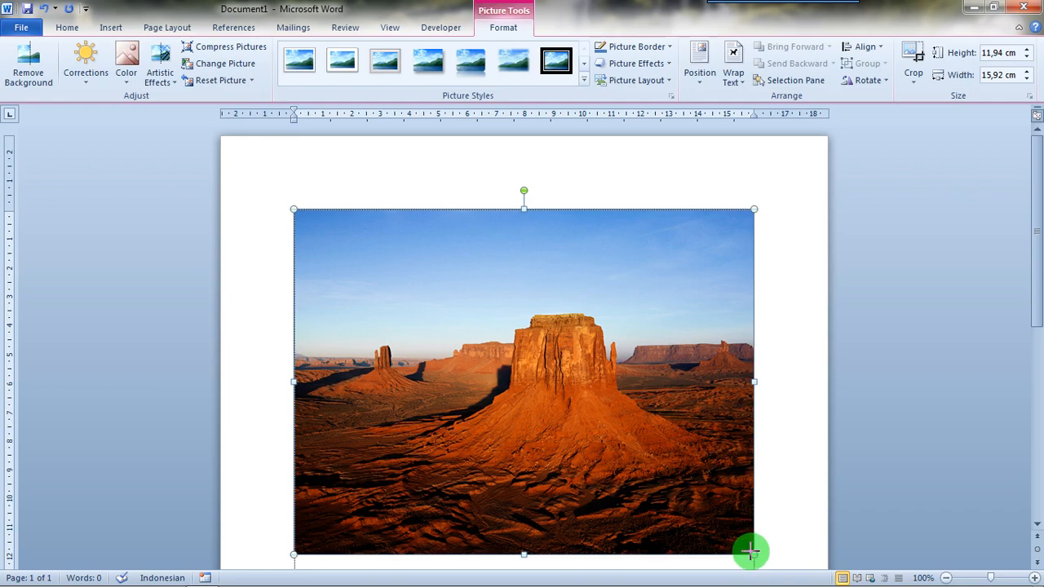
Resize the desert picture proportionally to about 4.37 cm high and 5.82 cm wide.
drag(750, 552, 410, 282)
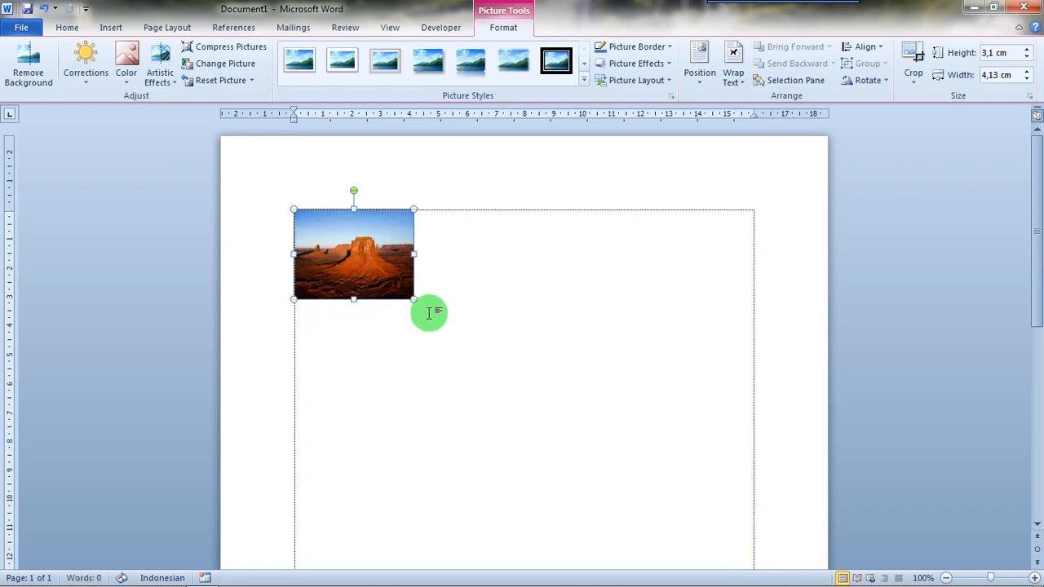
click(420, 356)
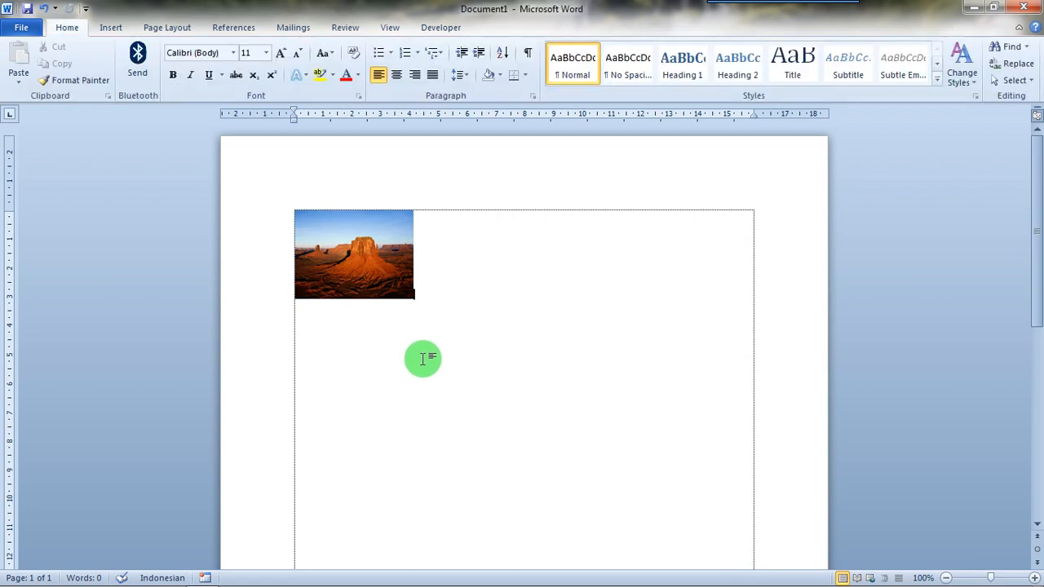
click(374, 253)
click(373, 252)
drag(414, 298, 461, 336)
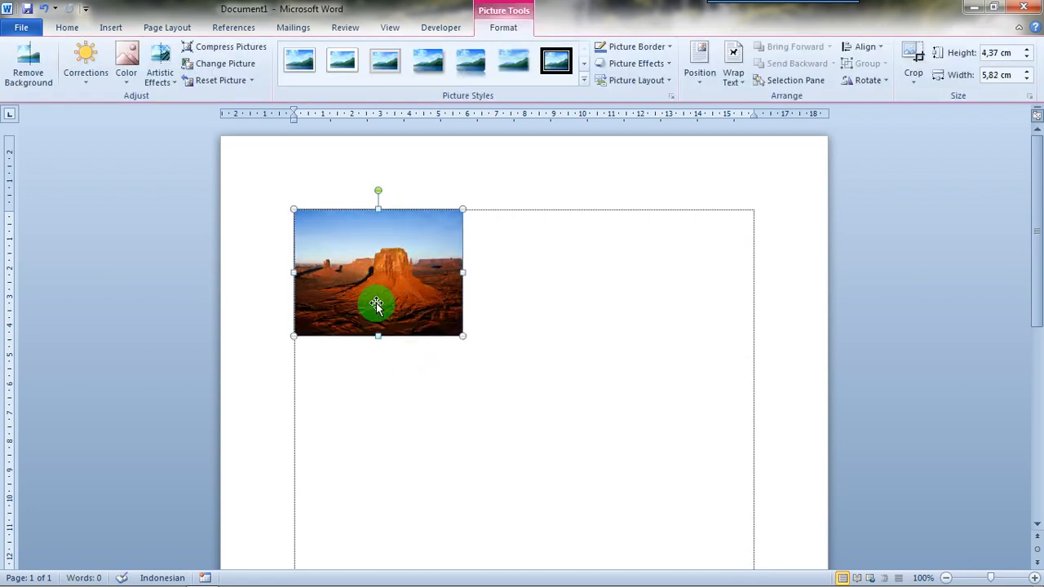
Try to move the inline desert picture to a free position lower on the page.
drag(377, 304, 448, 350)
drag(406, 278, 466, 403)
drag(408, 303, 461, 354)
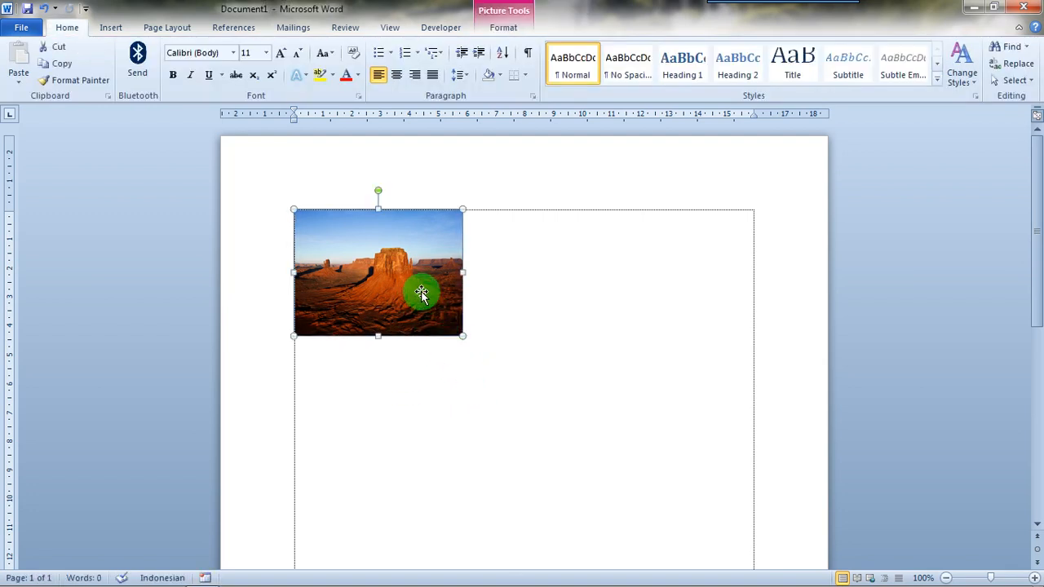
drag(420, 295, 385, 295)
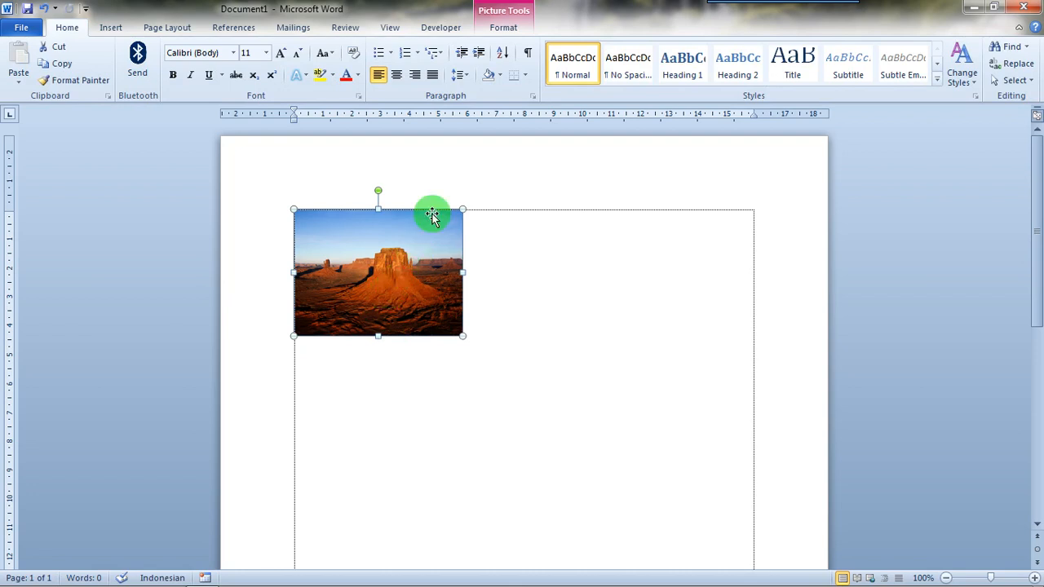
Set the desert picture's text wrapping to In Front of Text and move it near the right margin, about halfway down the visible page.
click(509, 31)
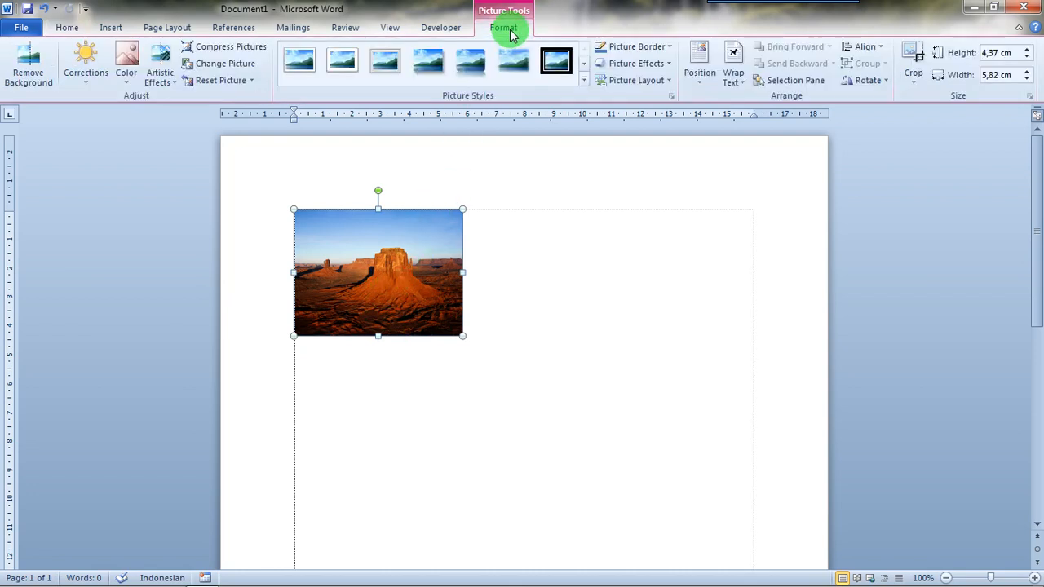
click(747, 85)
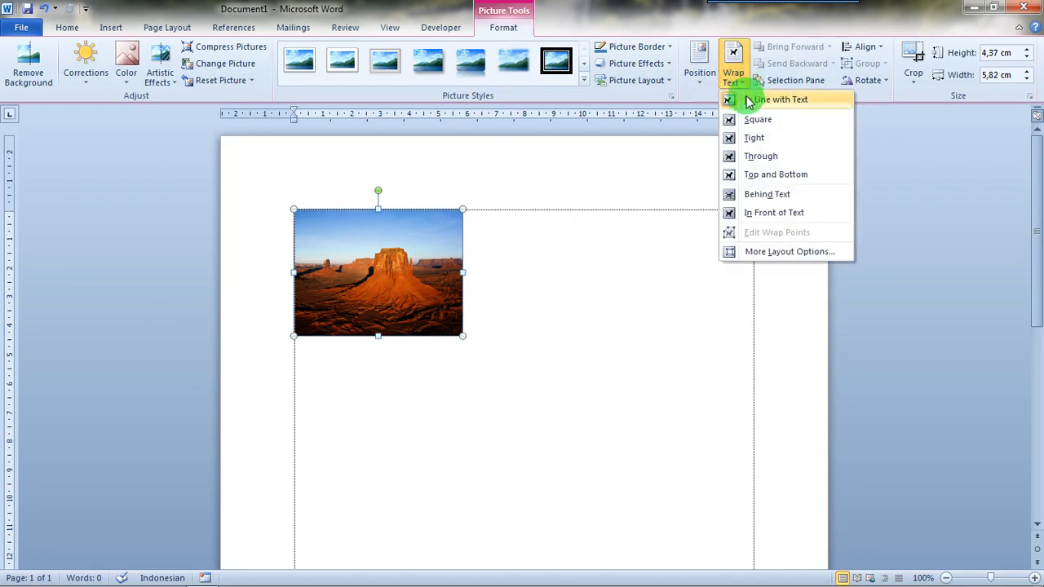
click(753, 214)
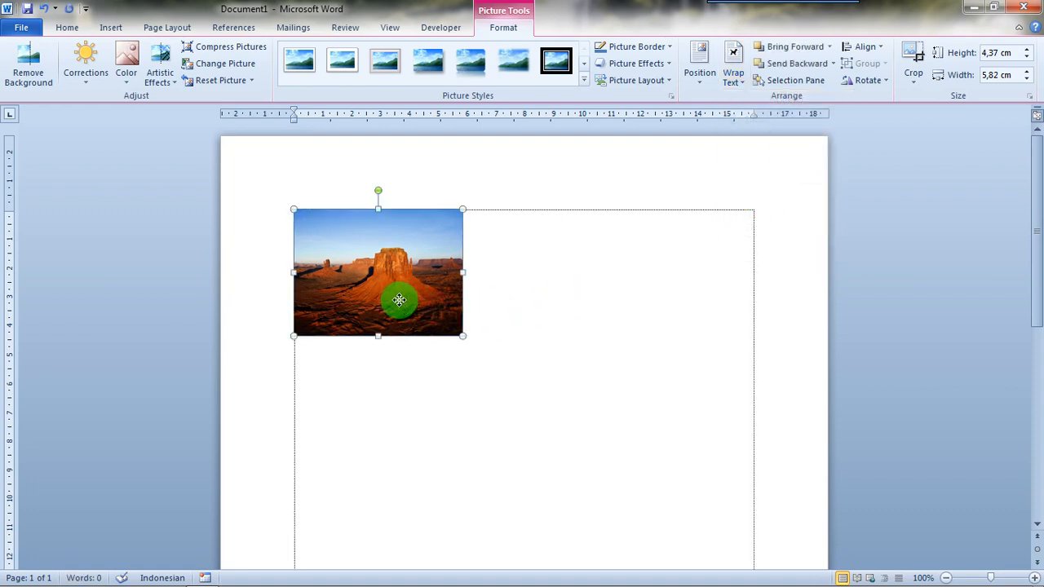
drag(399, 300, 652, 455)
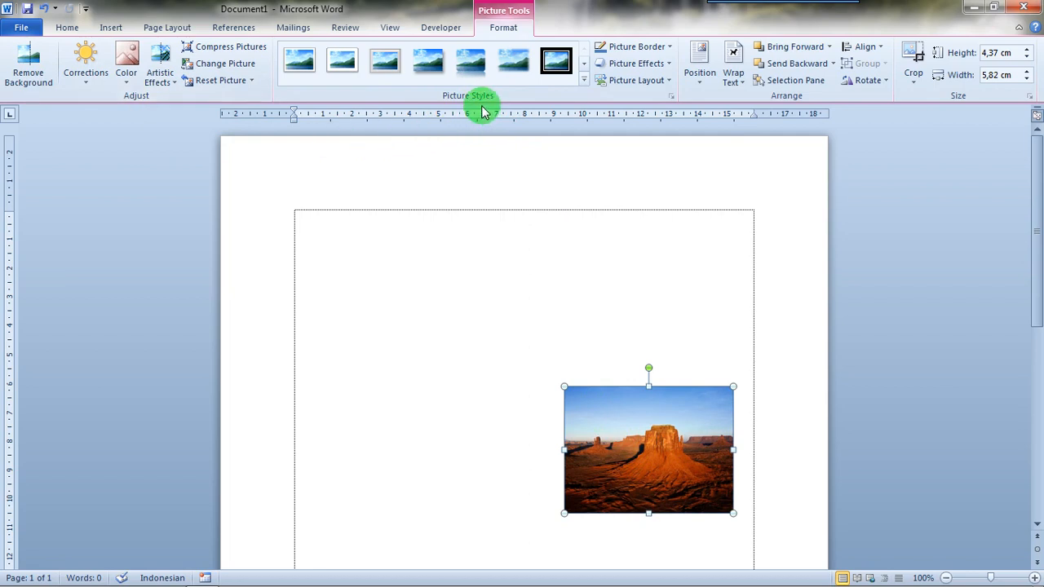
Give the desert picture a 4½ pt border in a dark orange theme colour.
click(668, 51)
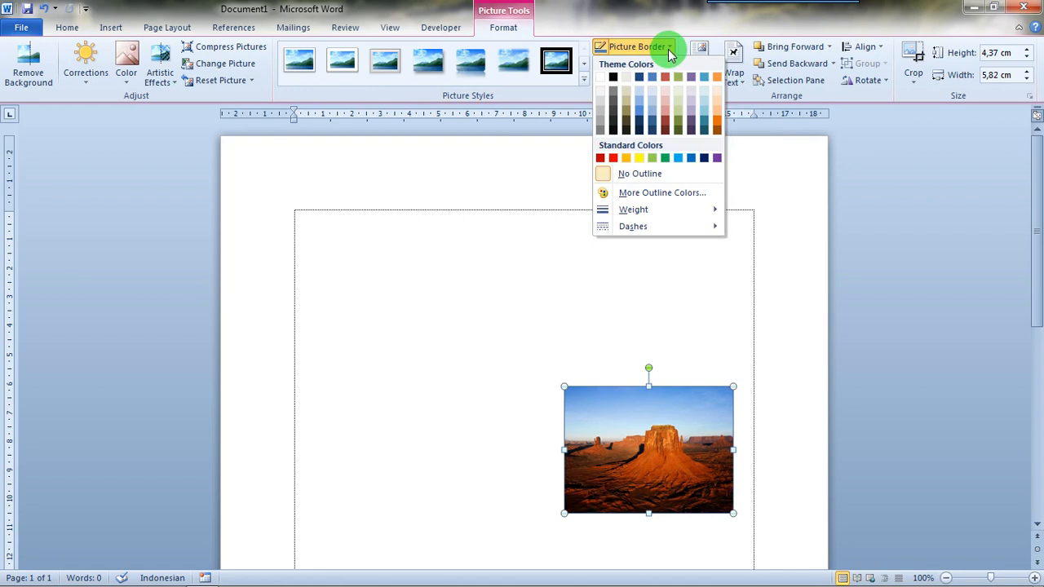
mouse_move(649, 214)
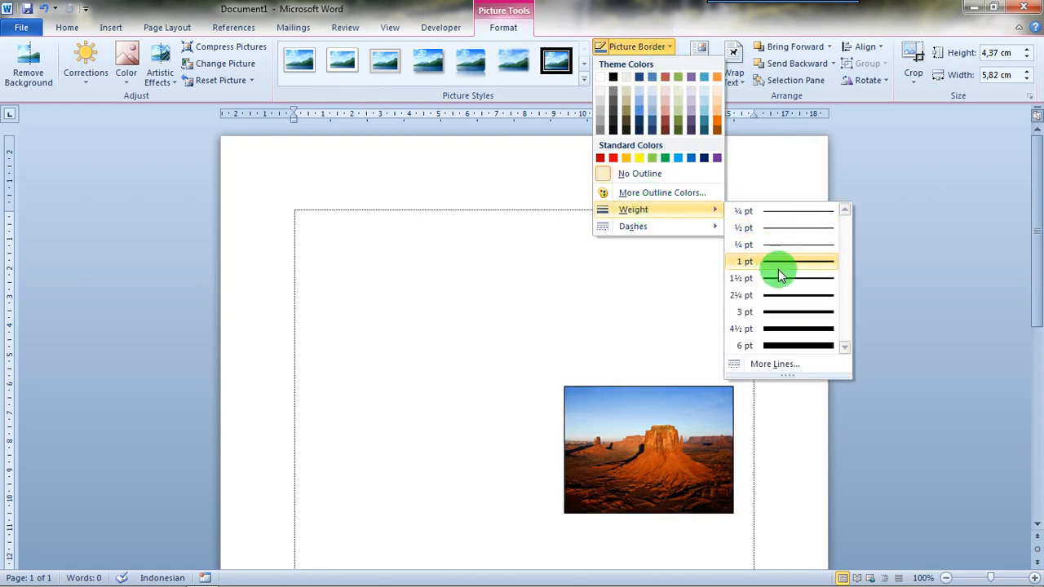
click(776, 330)
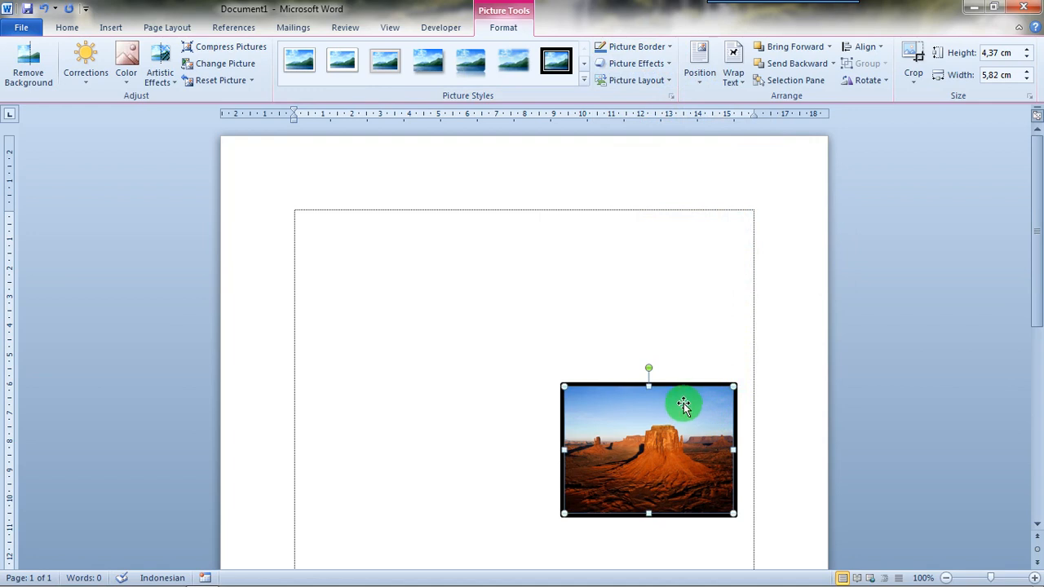
click(668, 47)
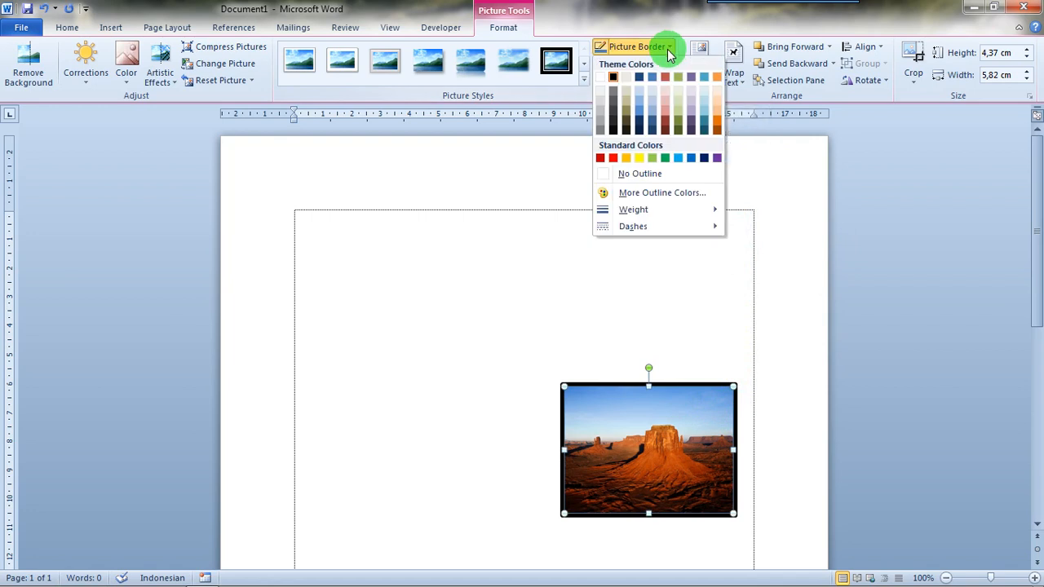
click(717, 117)
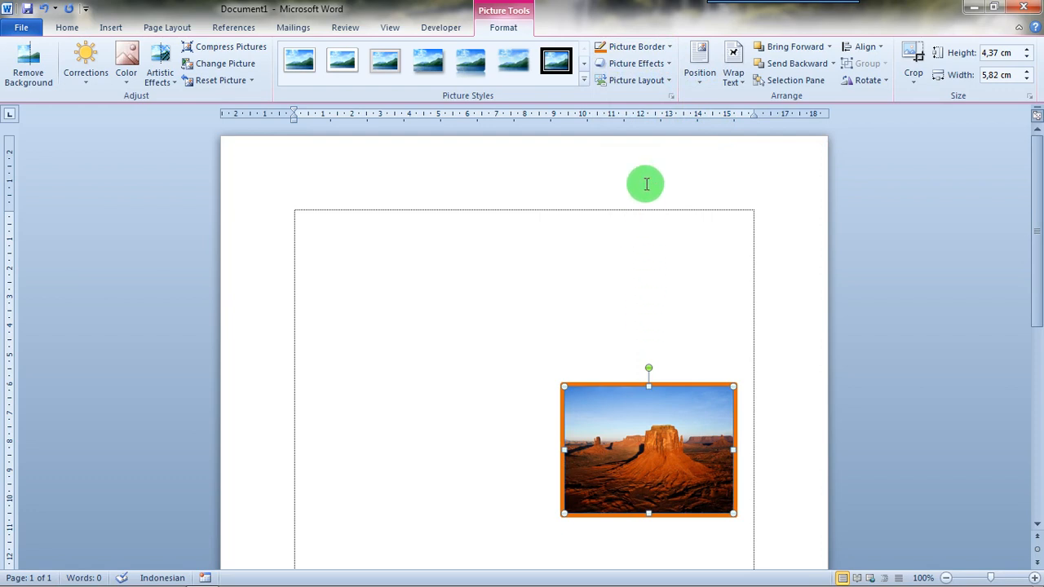
Preview the picture effects, apply the Divot bevel to the desert picture, and shift the picture slightly down.
click(670, 65)
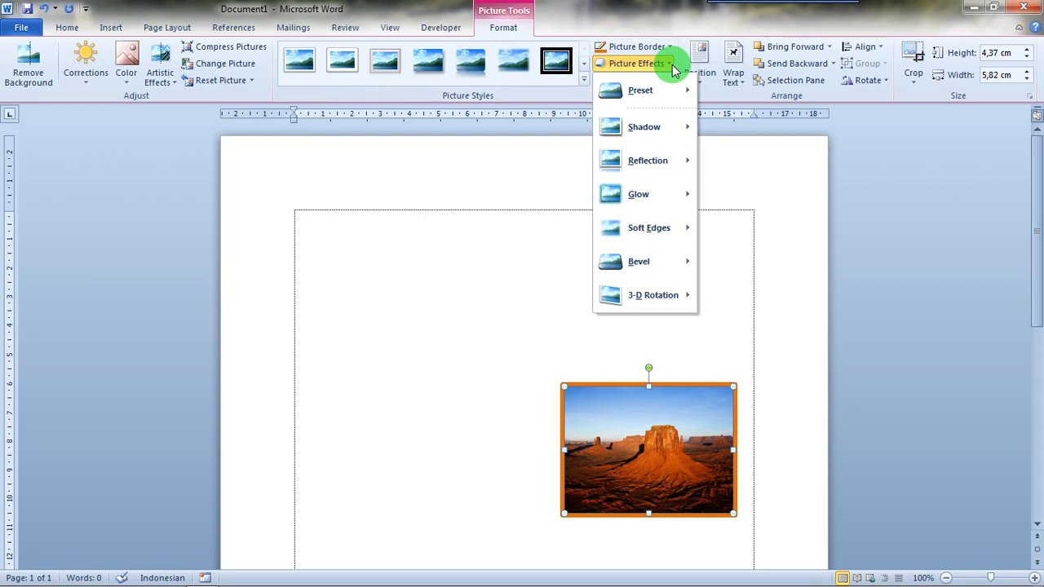
mouse_move(667, 89)
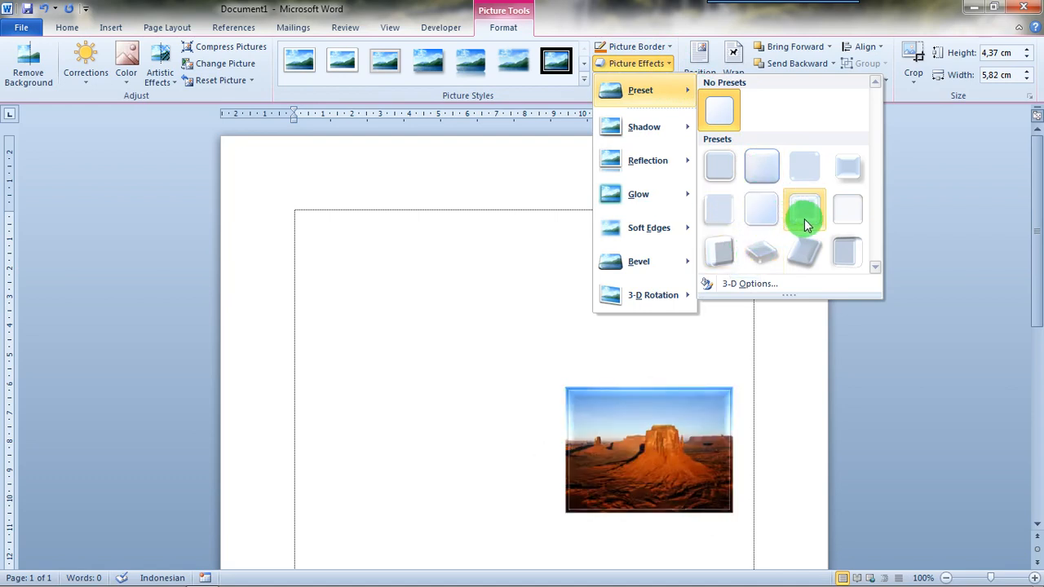
mouse_move(656, 229)
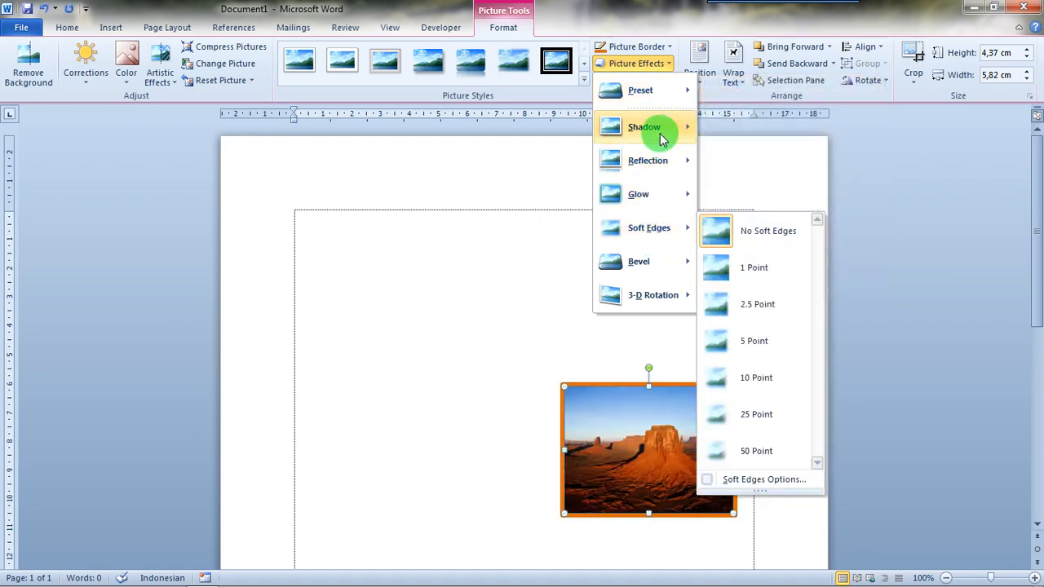
mouse_move(661, 130)
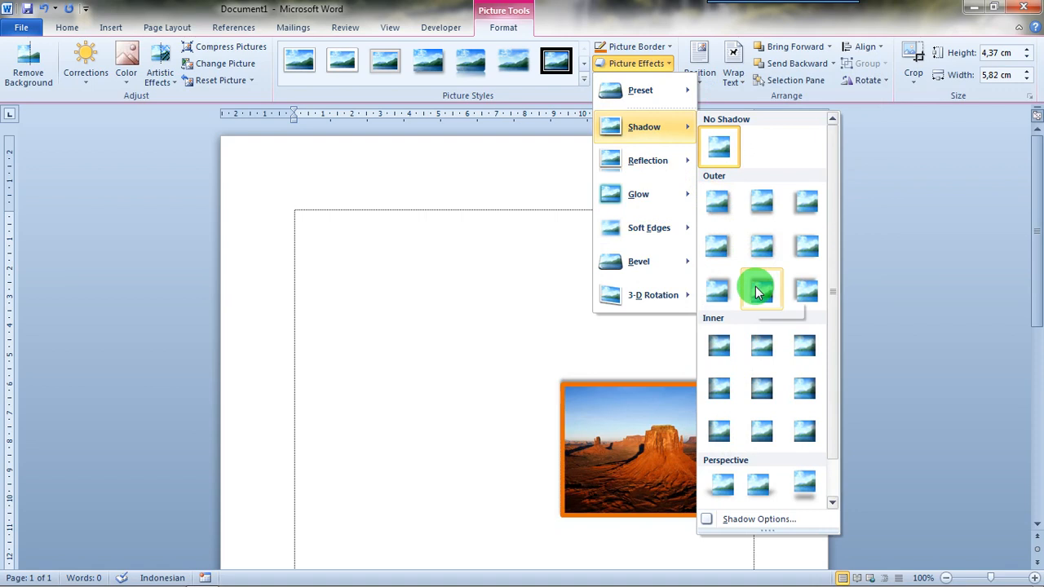
mouse_move(667, 163)
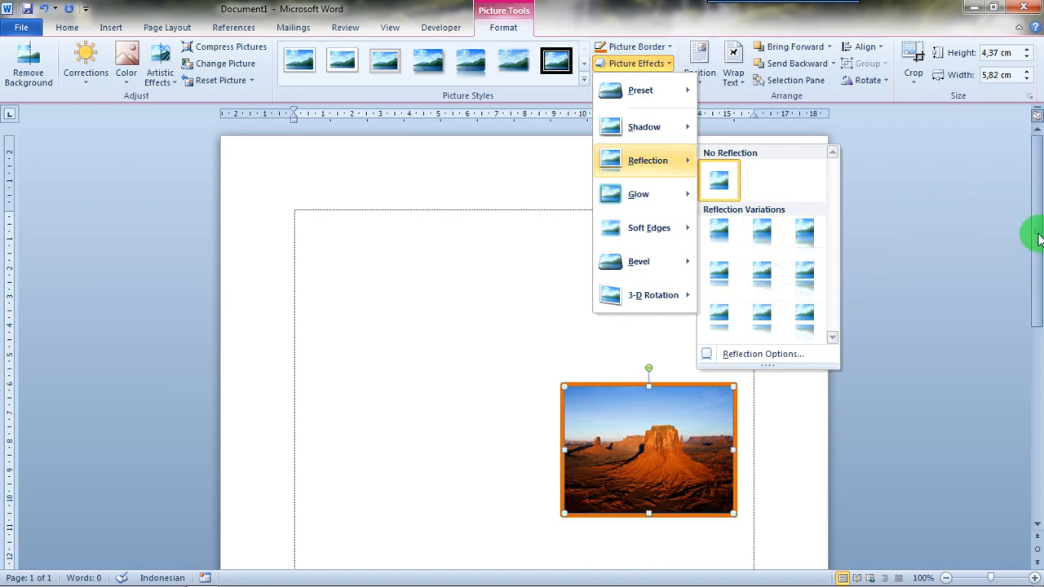
scroll(1038, 237, down, 1)
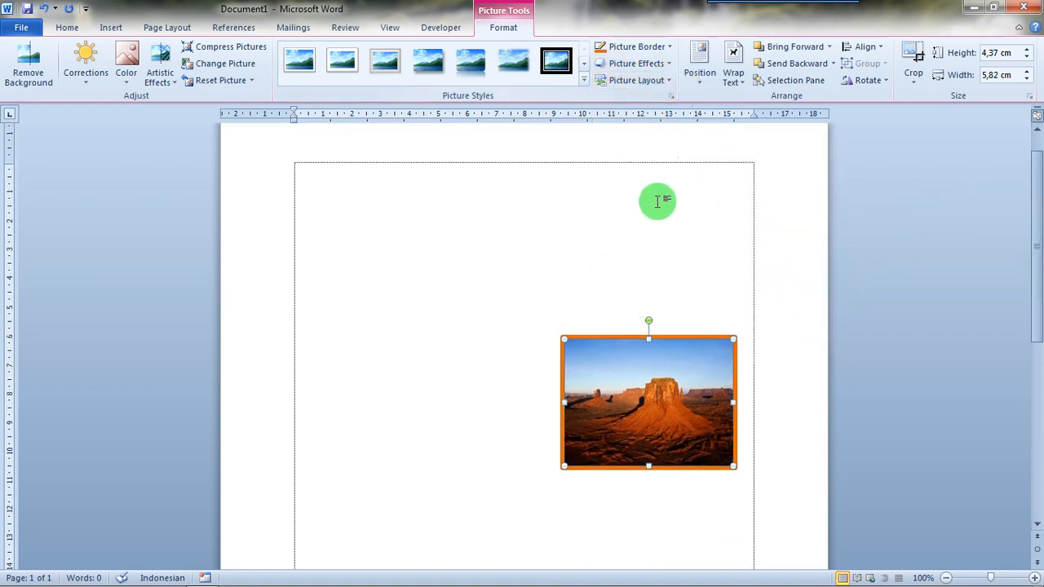
click(644, 63)
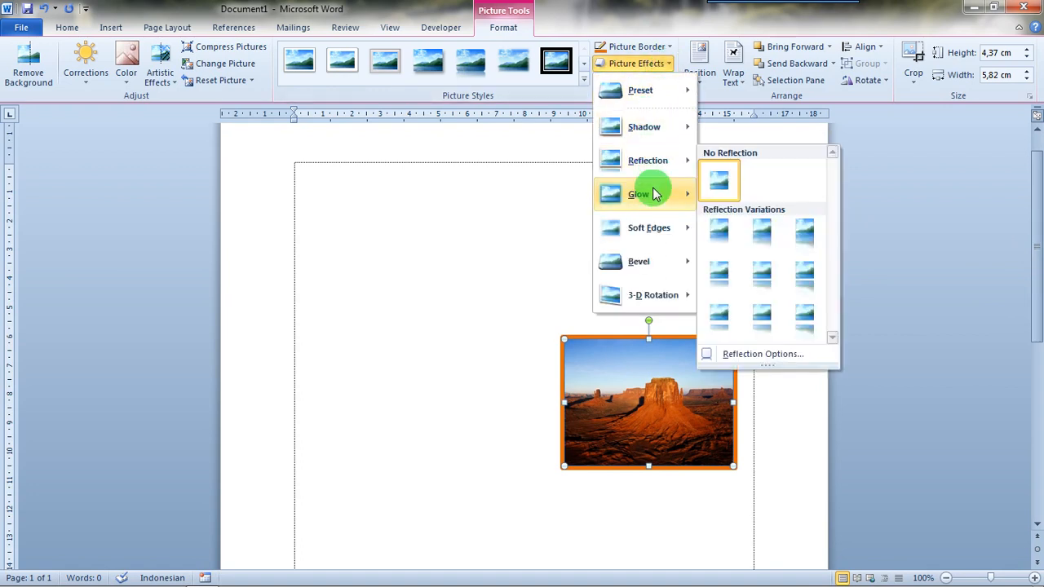
mouse_move(659, 263)
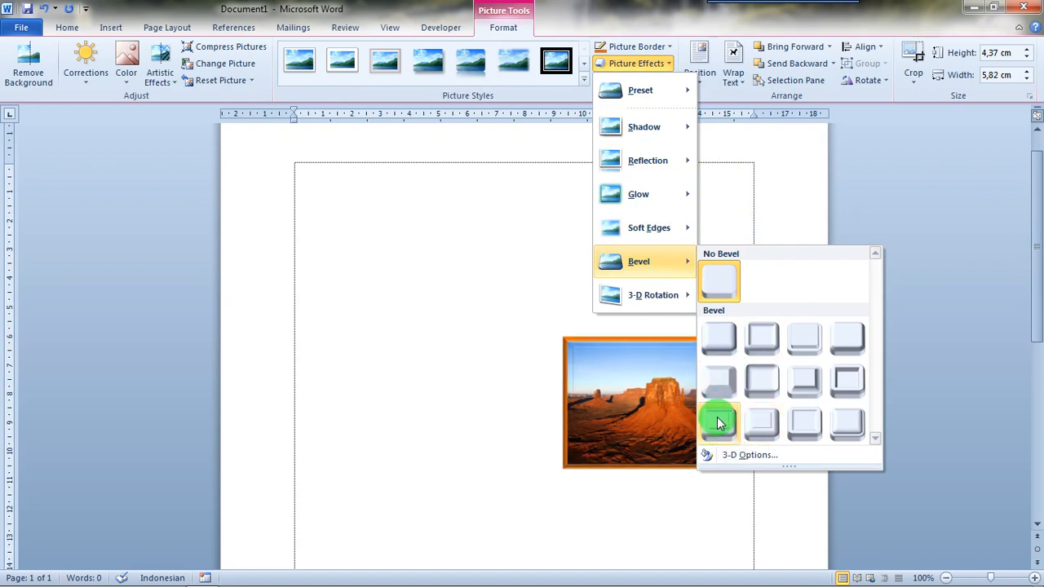
mouse_move(674, 305)
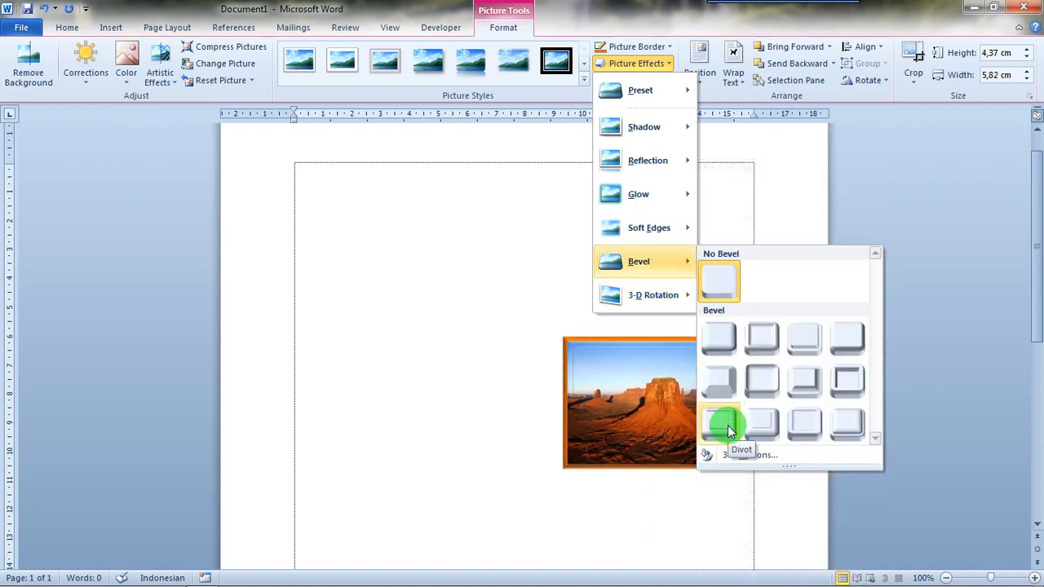
click(728, 431)
drag(652, 394, 652, 400)
click(607, 297)
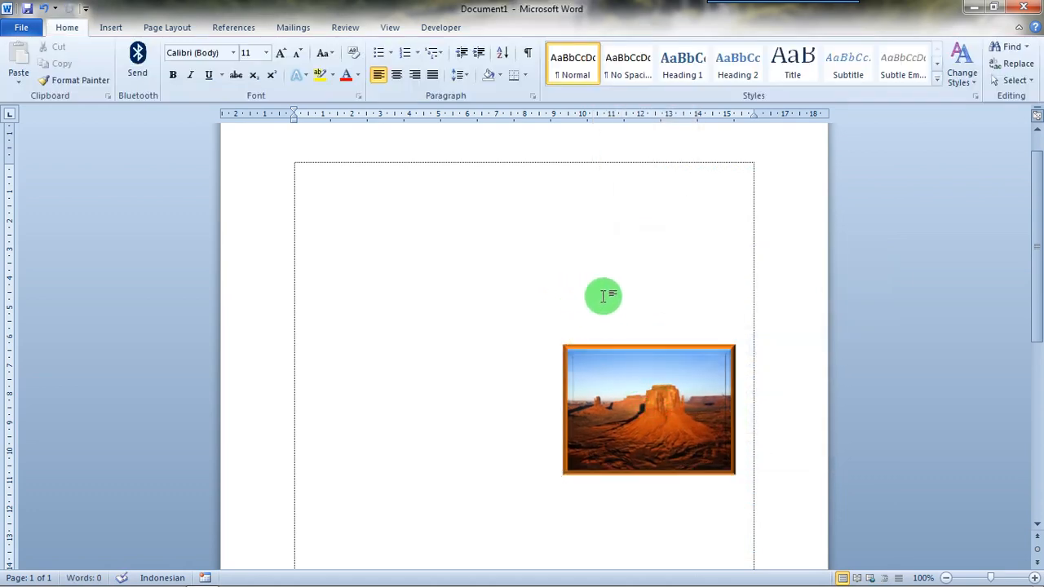
Insert the Penguins sample picture and shrink it proportionally to about 3.31 cm high and 4.42 cm wide.
click(114, 27)
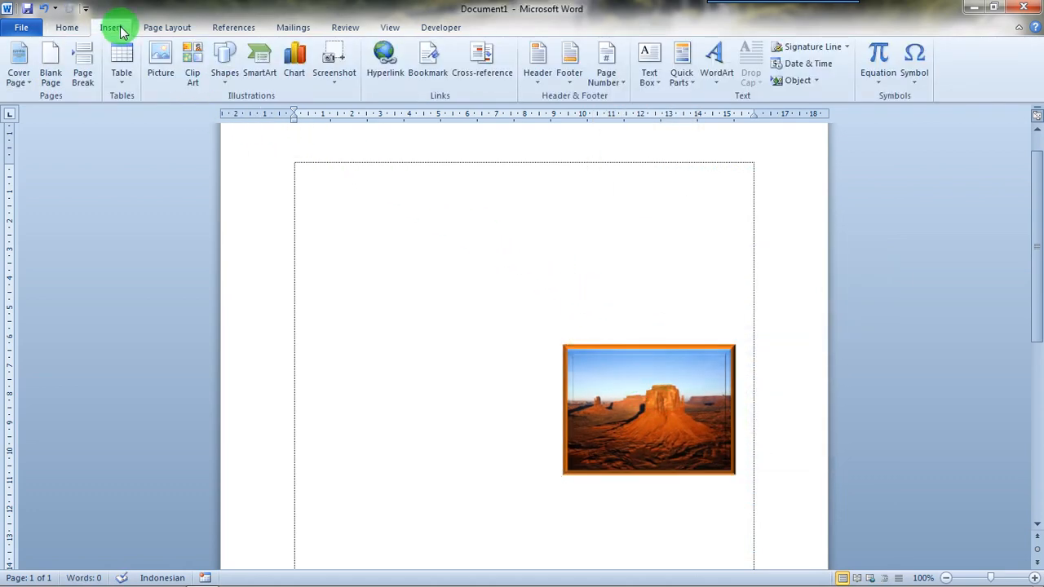
click(161, 72)
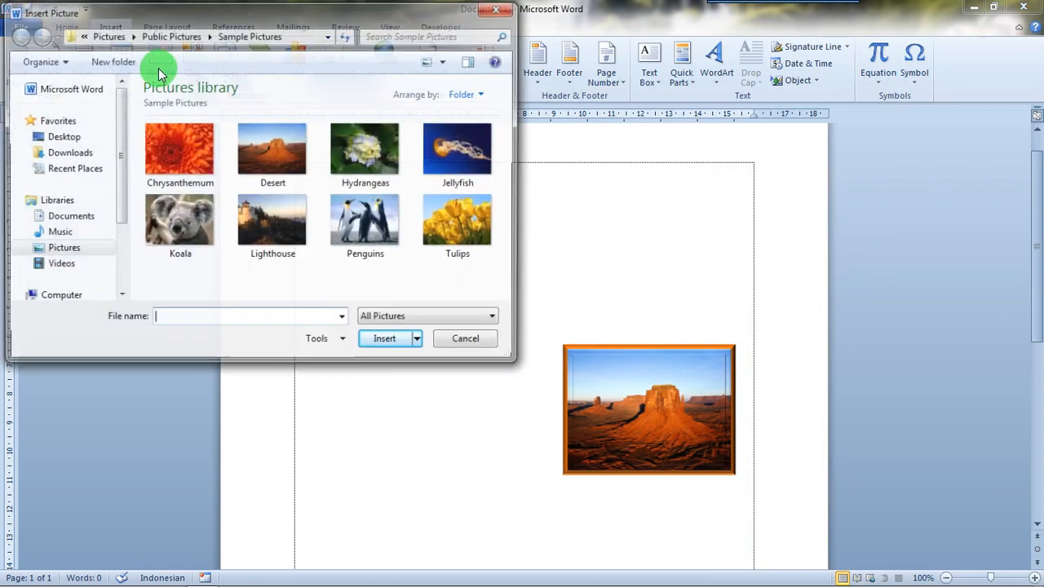
click(390, 213)
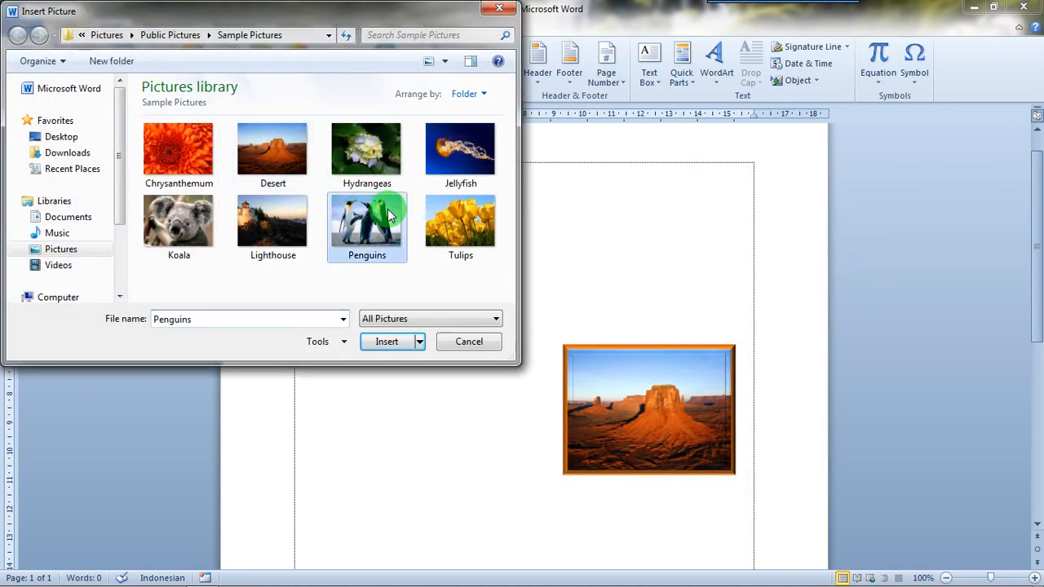
click(390, 343)
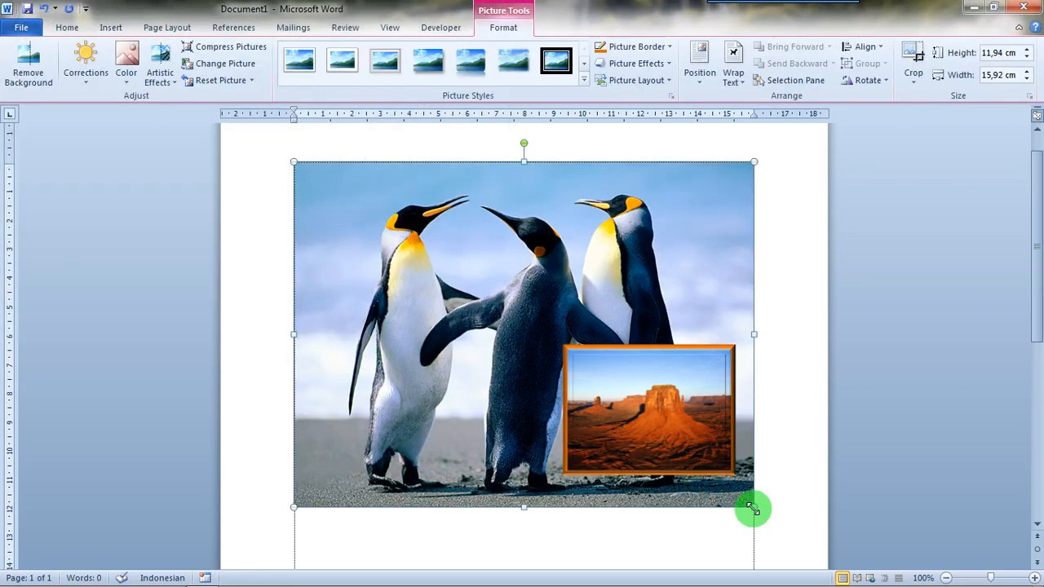
drag(753, 507, 422, 257)
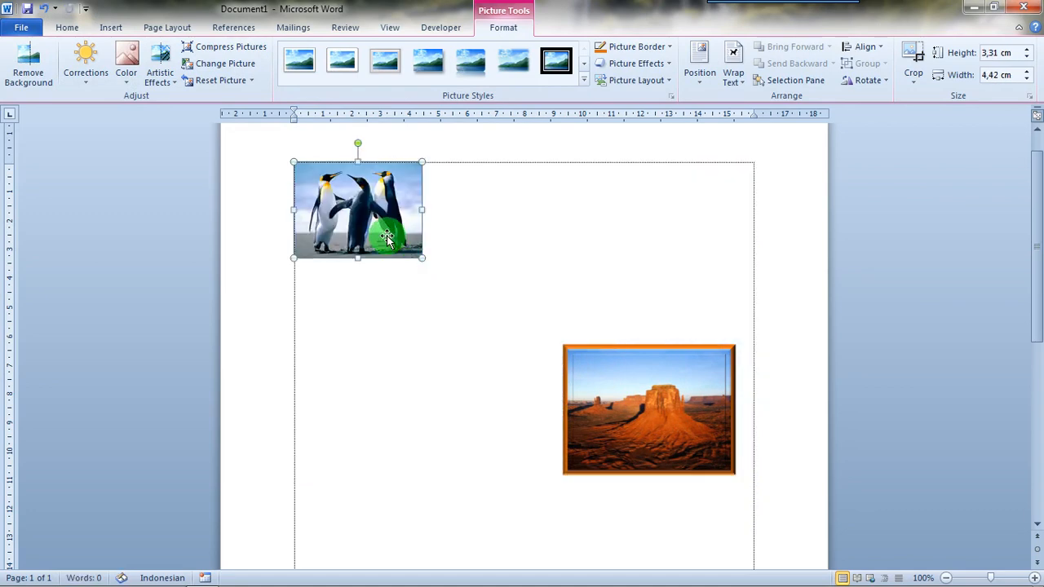
Set the penguins picture's text wrapping to In Front of Text and move it level with the desert picture, near the left margin.
drag(412, 305, 398, 244)
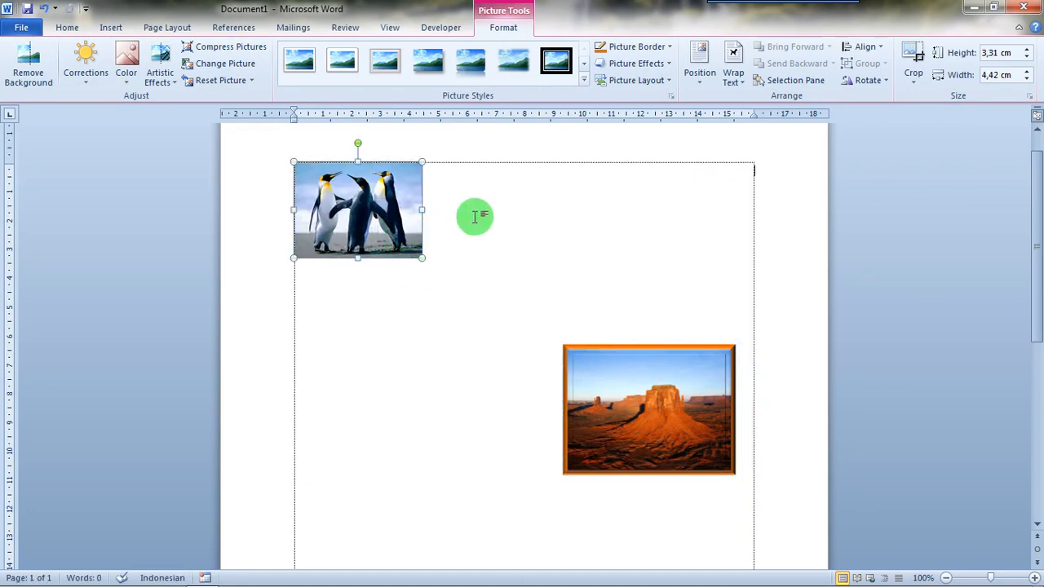
click(737, 90)
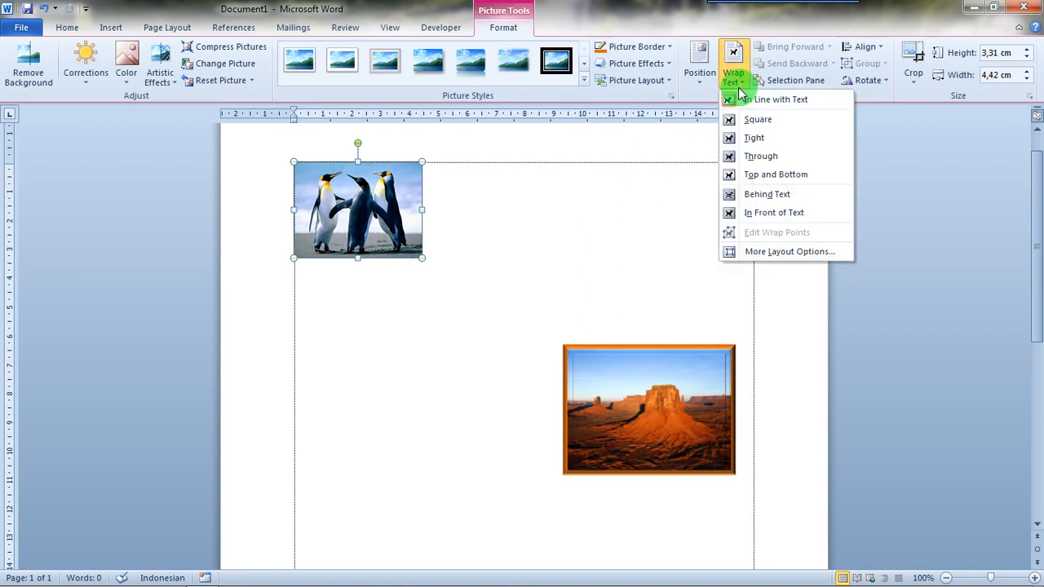
click(740, 212)
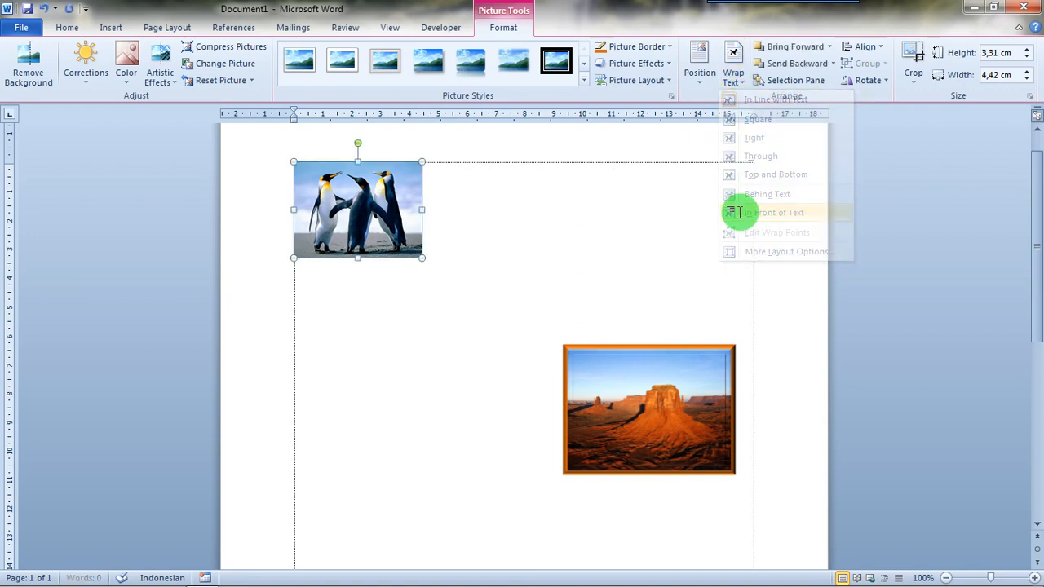
drag(371, 227, 393, 411)
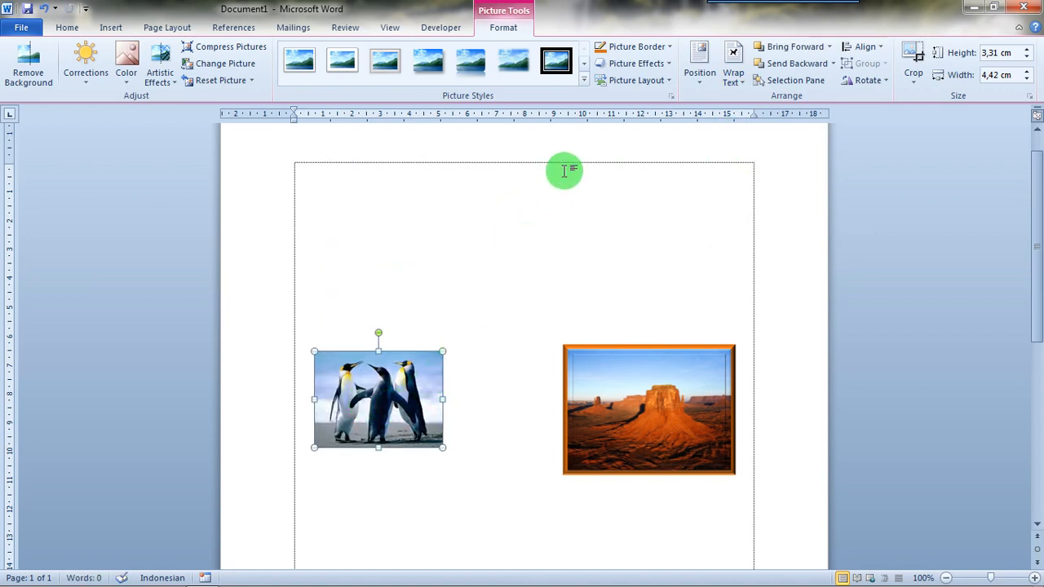
Convert the penguins picture to the picture layout with a circular image beside a text bar, captioned "kumpulan penguin" at 12 pt.
click(669, 81)
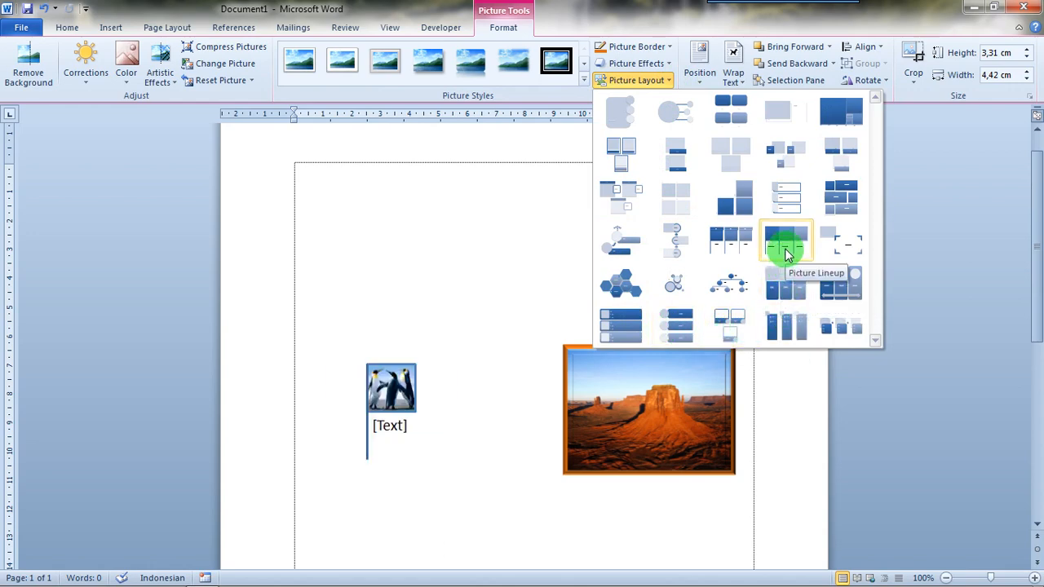
click(688, 334)
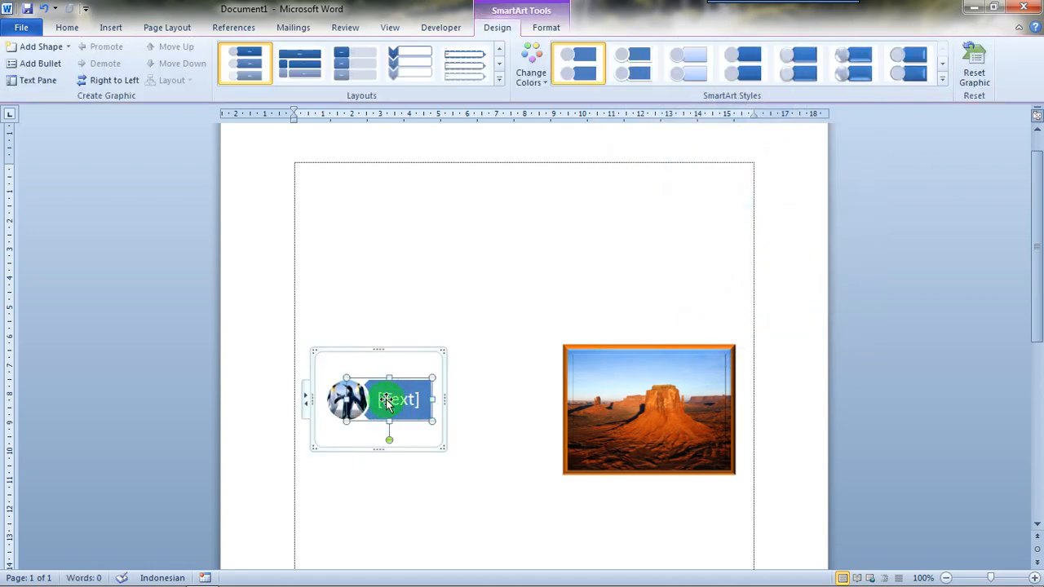
click(387, 401)
click(431, 395)
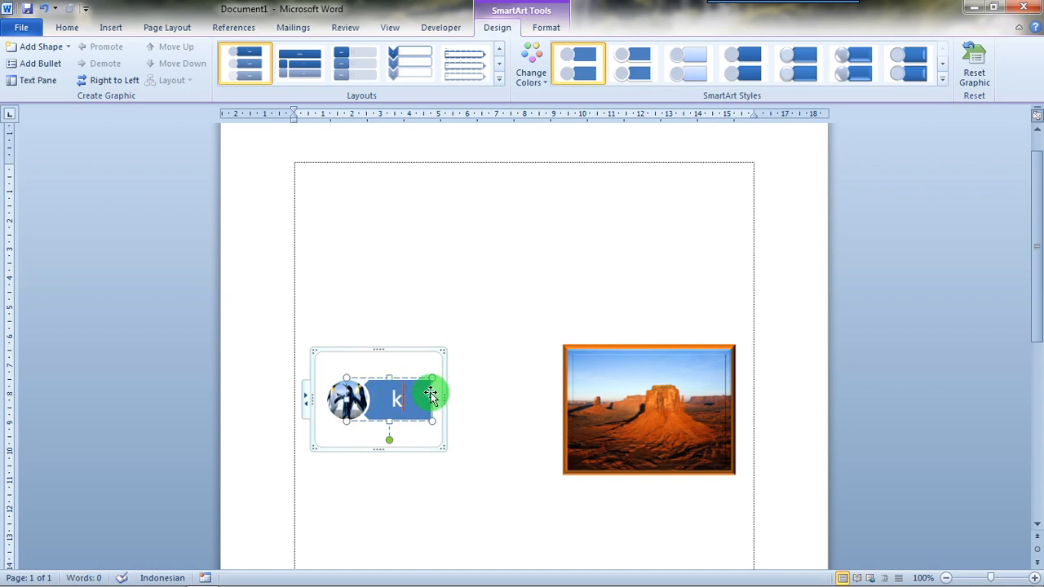
click(66, 29)
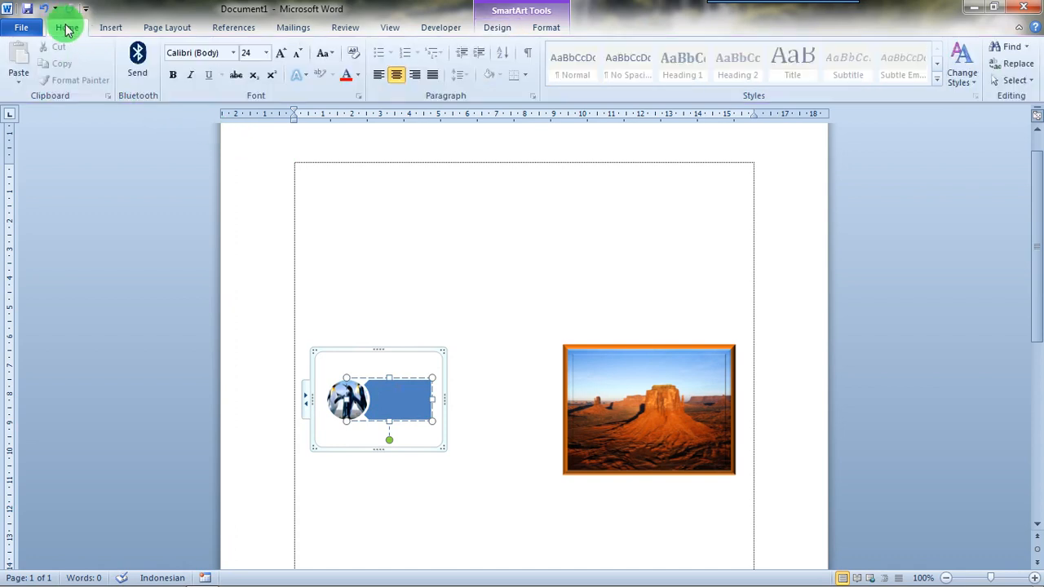
click(267, 53)
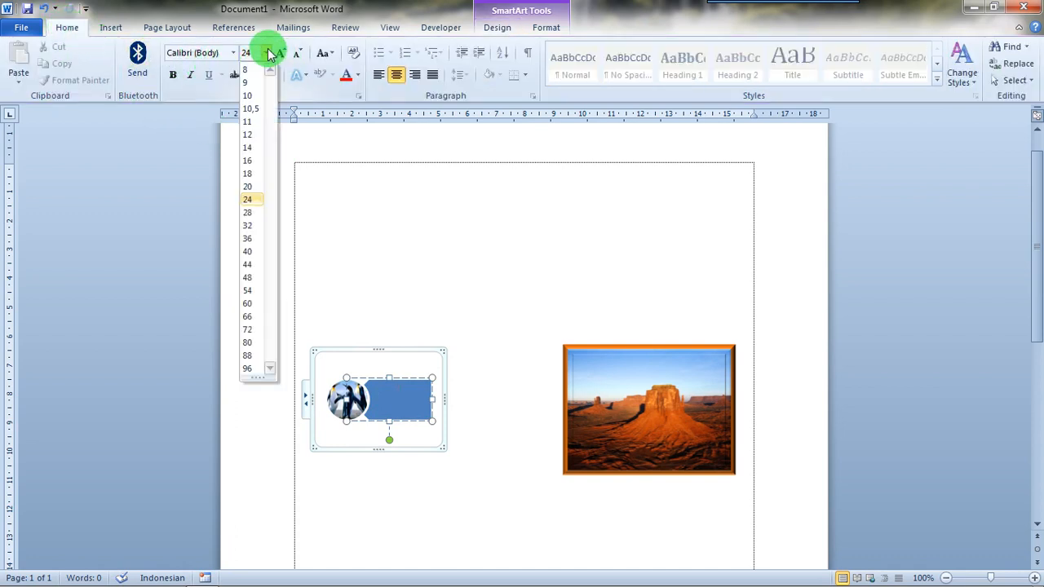
click(251, 134)
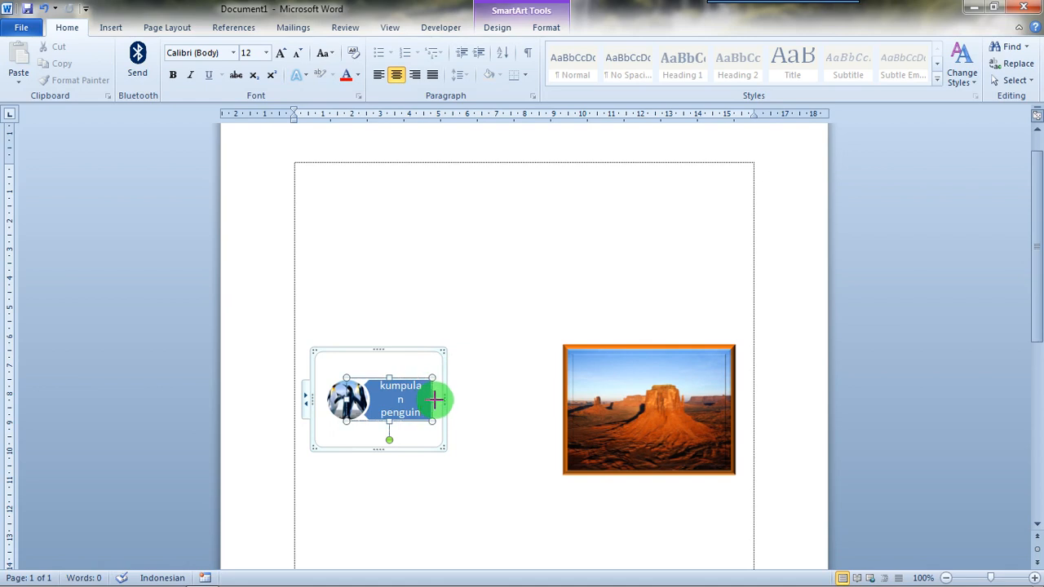
Widen the penguin graphic's caption bar slightly so its text fits on two lines.
drag(436, 398, 450, 398)
click(463, 333)
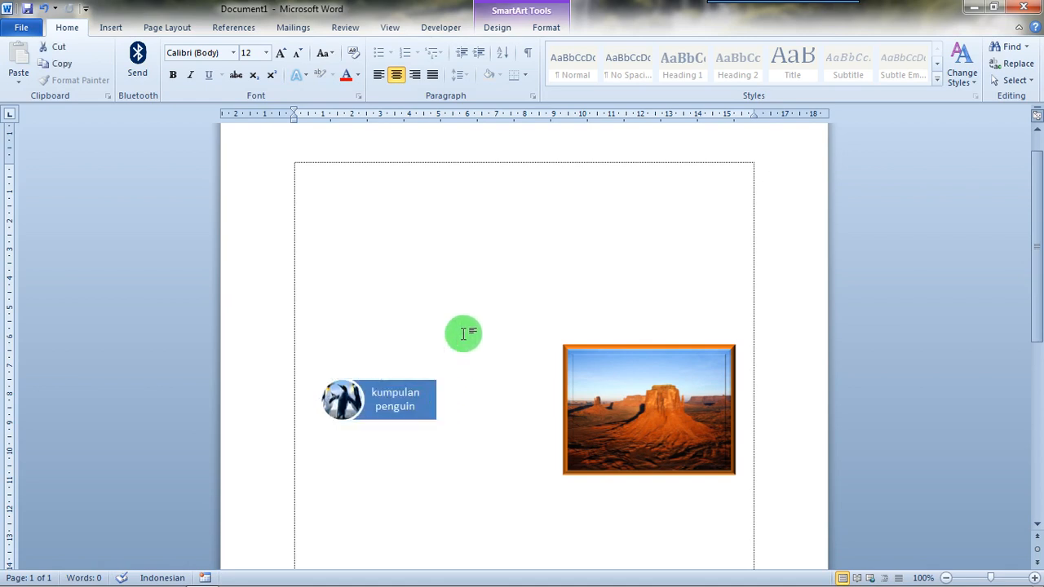
click(411, 390)
click(478, 397)
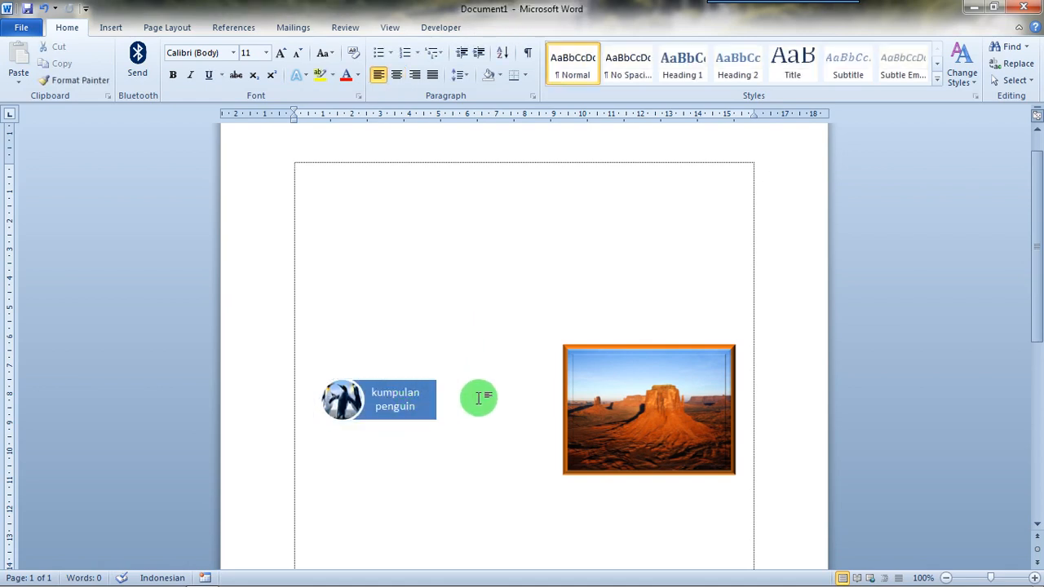
click(408, 416)
click(490, 419)
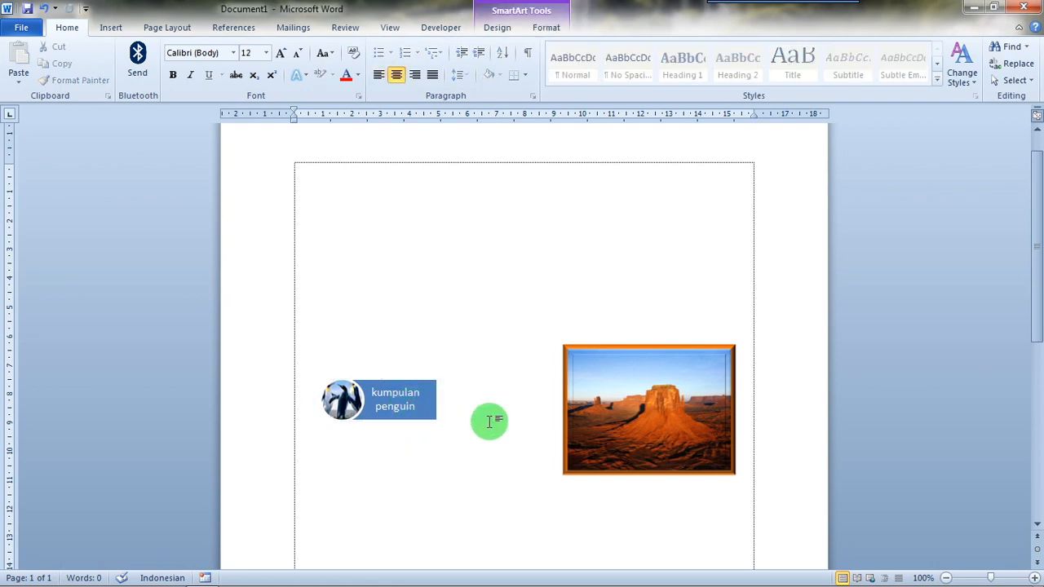
click(423, 408)
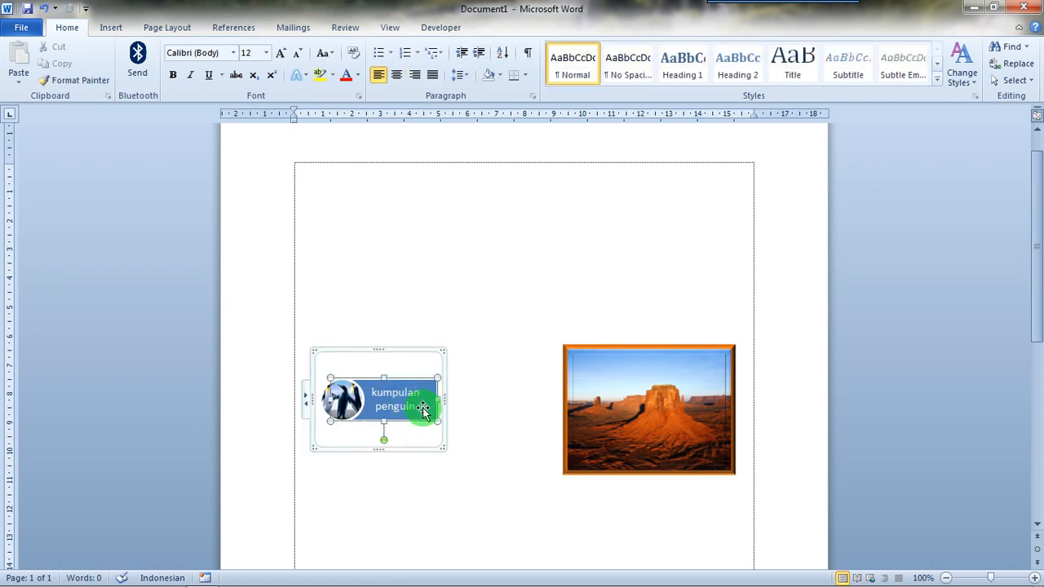
Reduce the height of the penguin graphic's frame and move the graphic just above the desert picture.
click(424, 349)
drag(424, 349, 676, 282)
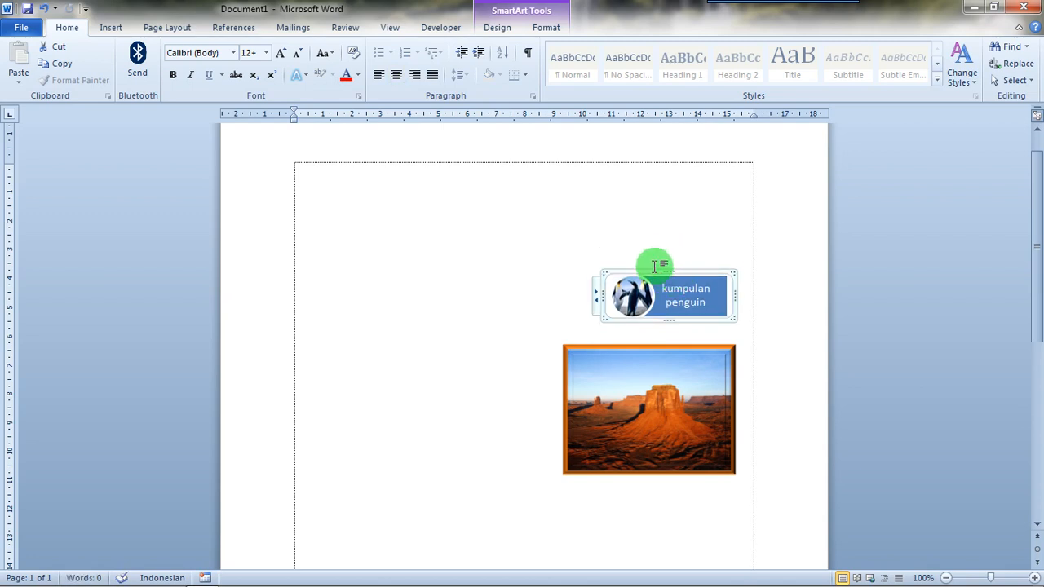
click(588, 245)
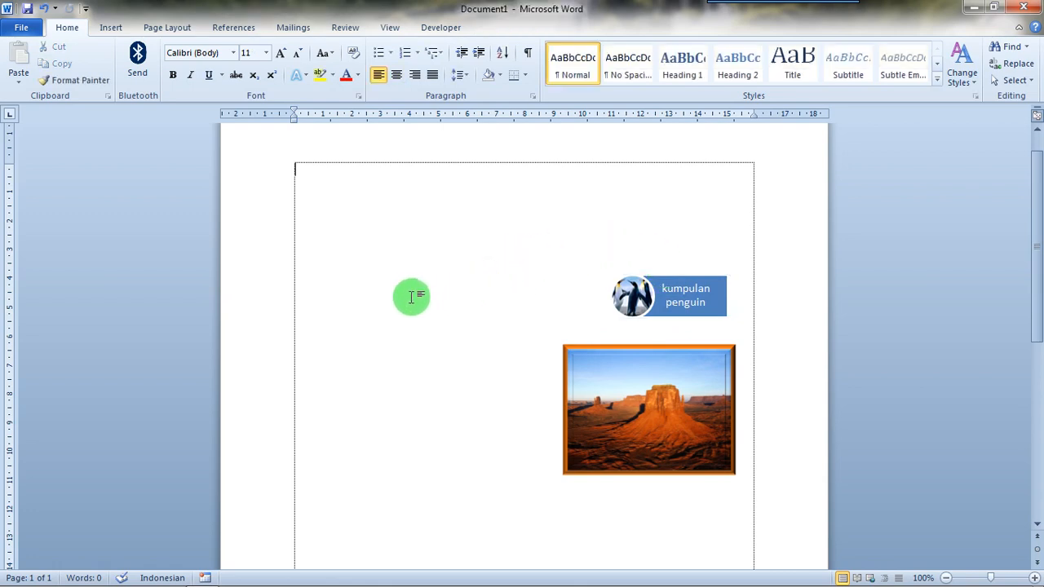
Insert the Koala sample picture and shrink it proportionally to about 3.53 cm high and 4.71 cm wide.
click(112, 28)
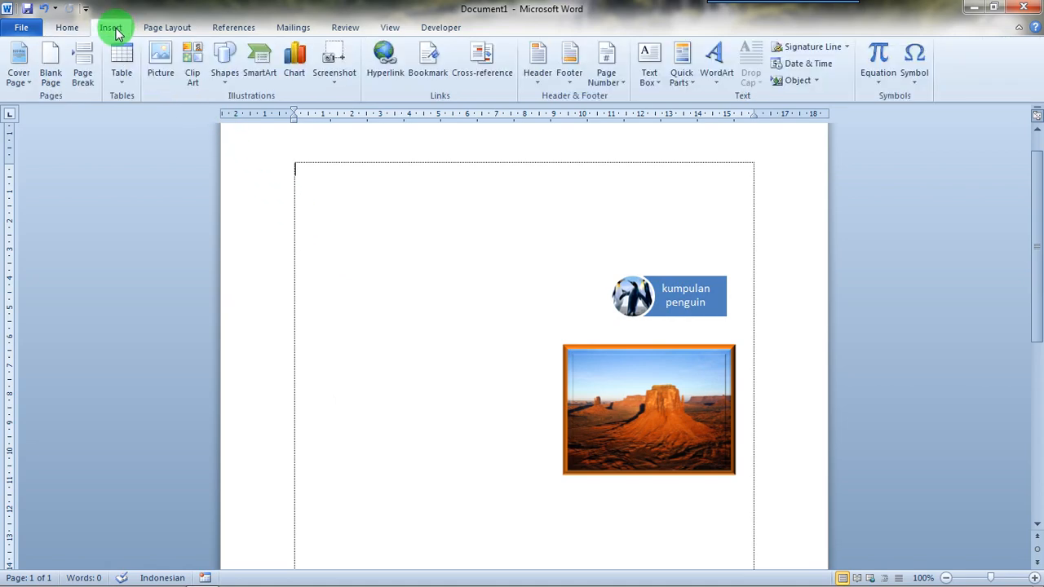
click(160, 58)
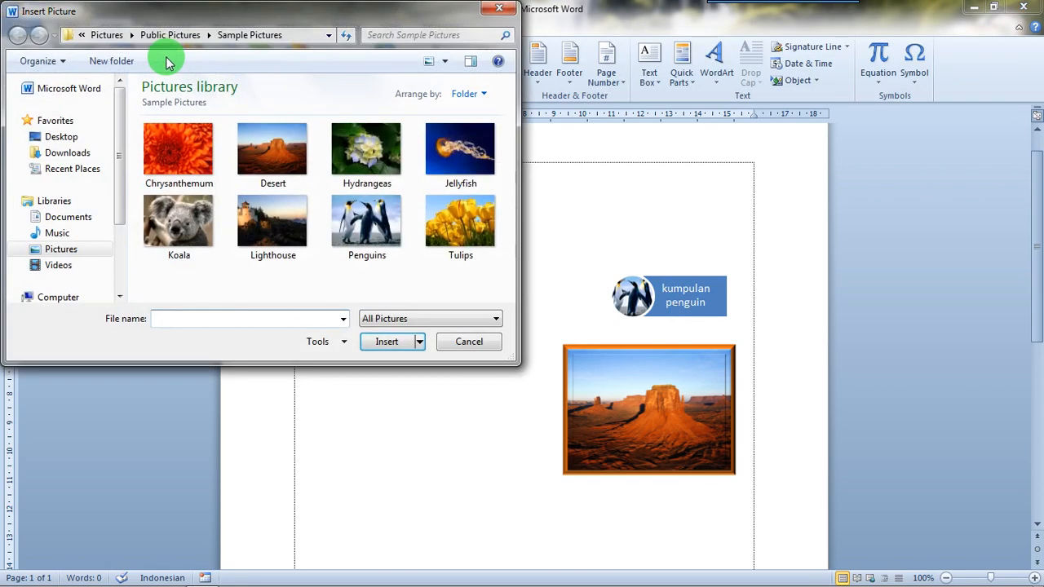
click(184, 222)
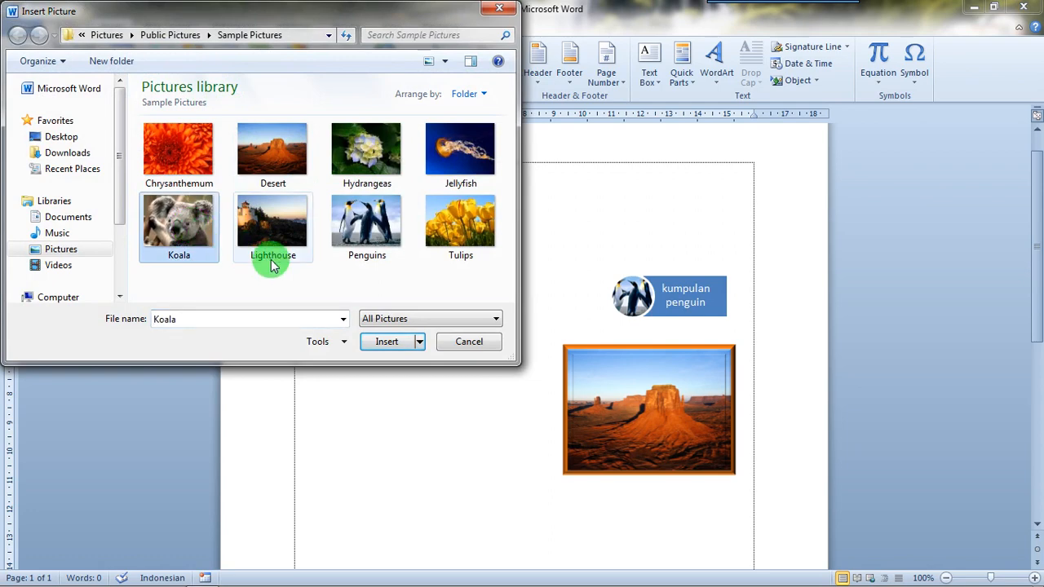
click(381, 341)
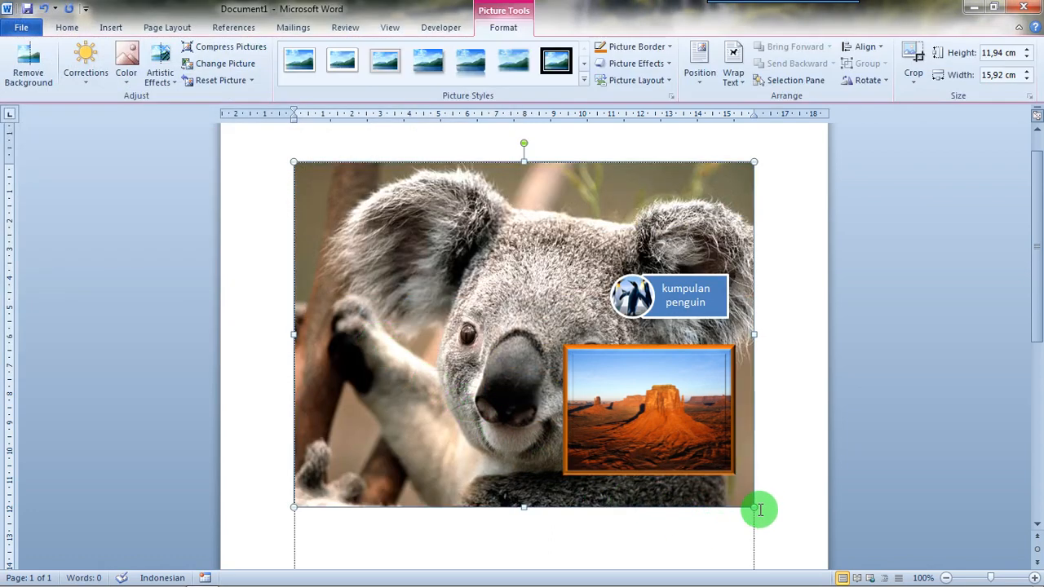
drag(755, 505, 430, 262)
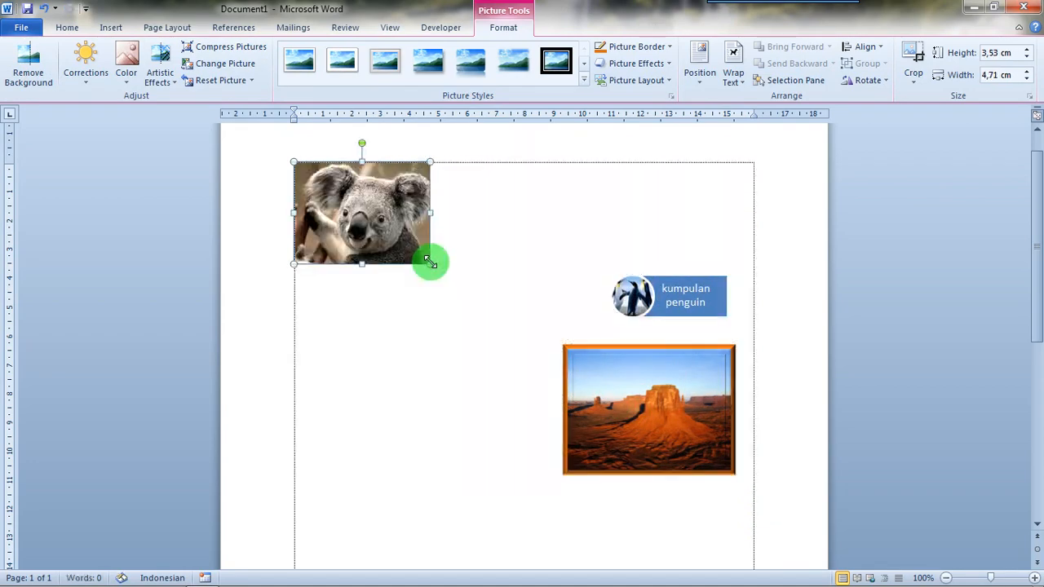
Try to reposition the koala picture, first inline and again with Square text wrapping.
mouse_move(371, 240)
mouse_down()
mouse_move(368, 296)
mouse_move(373, 234)
mouse_move(373, 287)
mouse_up()
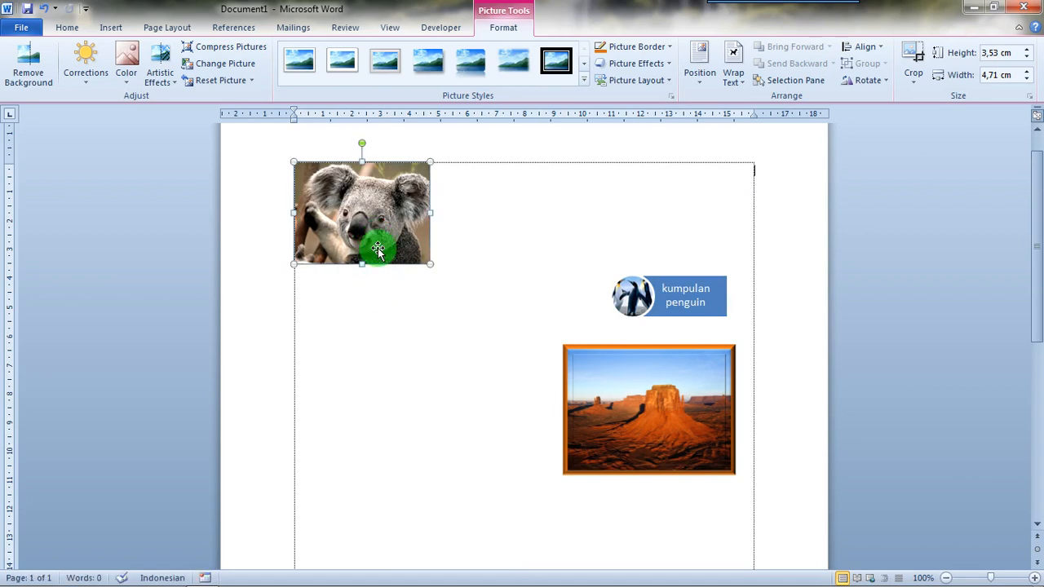
click(738, 84)
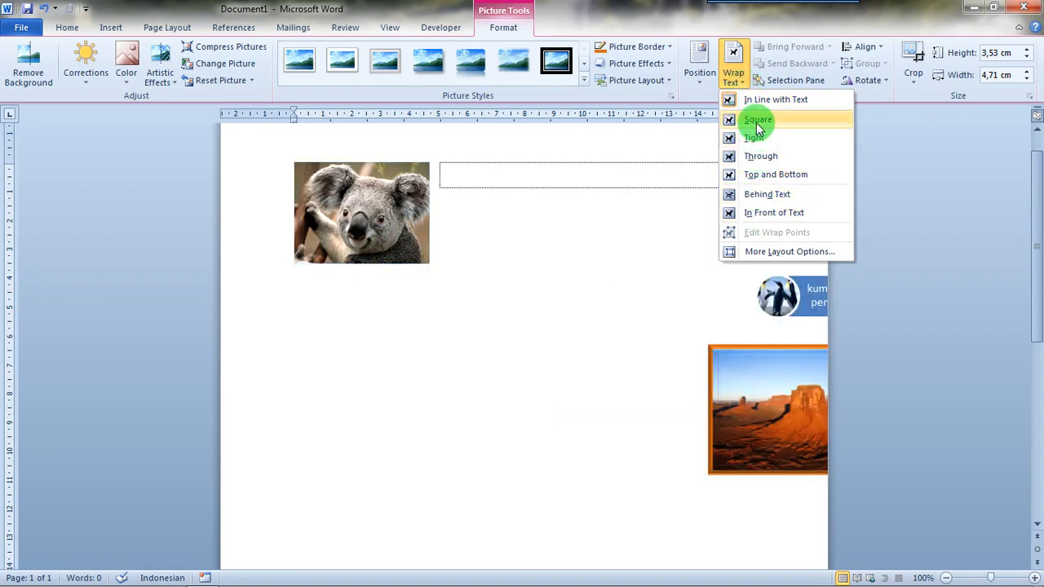
click(758, 120)
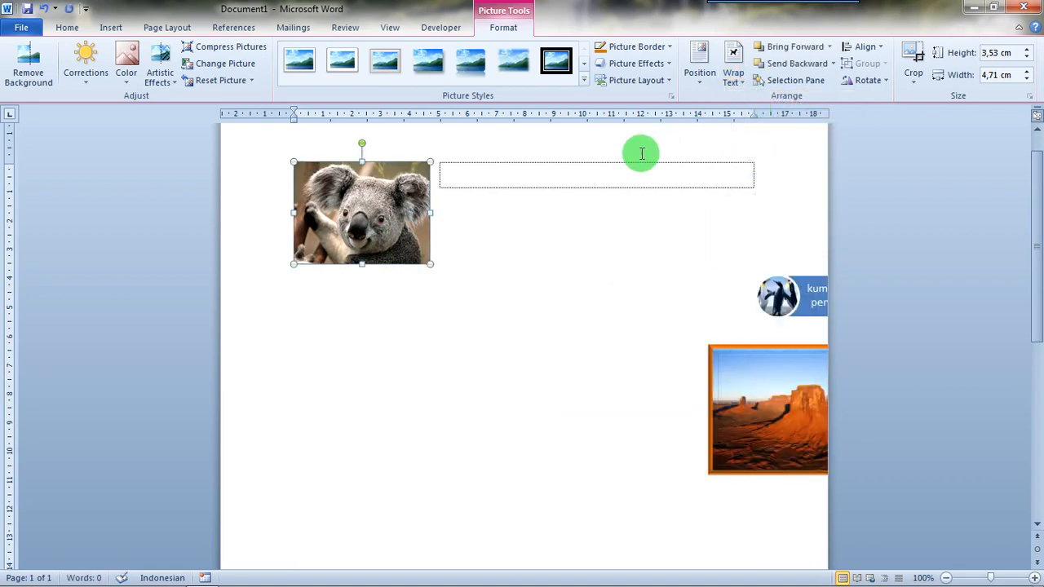
mouse_move(392, 214)
mouse_down()
mouse_move(485, 224)
mouse_move(473, 217)
mouse_move(509, 233)
mouse_move(550, 315)
mouse_move(384, 205)
mouse_up()
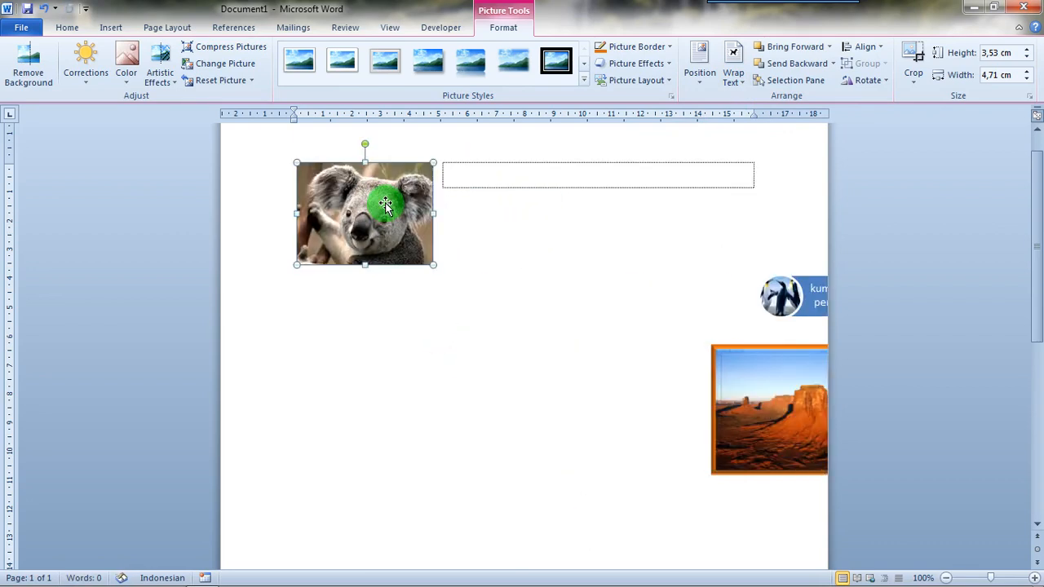
Set the koala picture's text wrapping to In Front of Text and move it down beside the desert picture.
click(744, 85)
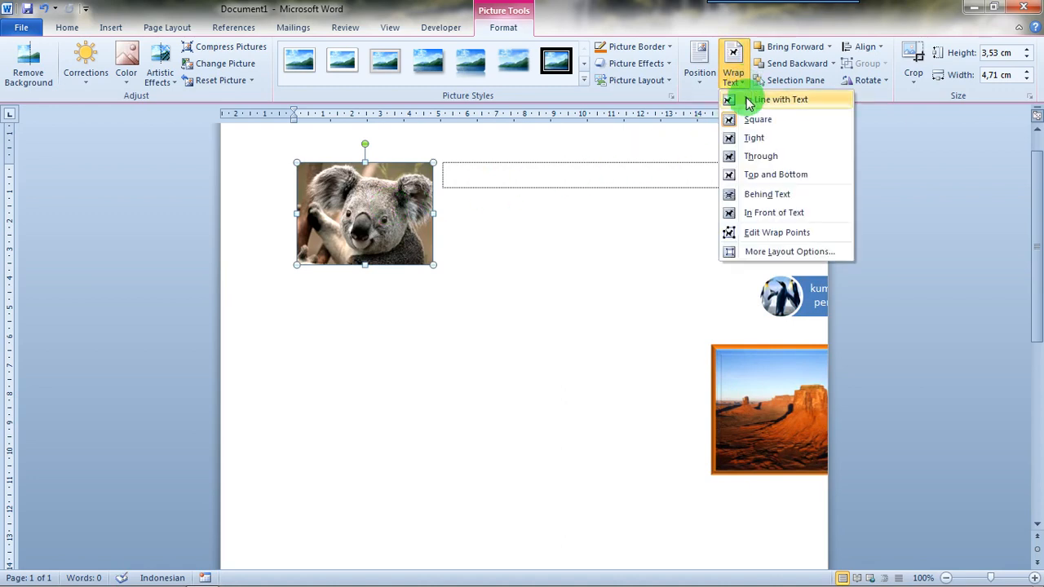
click(758, 212)
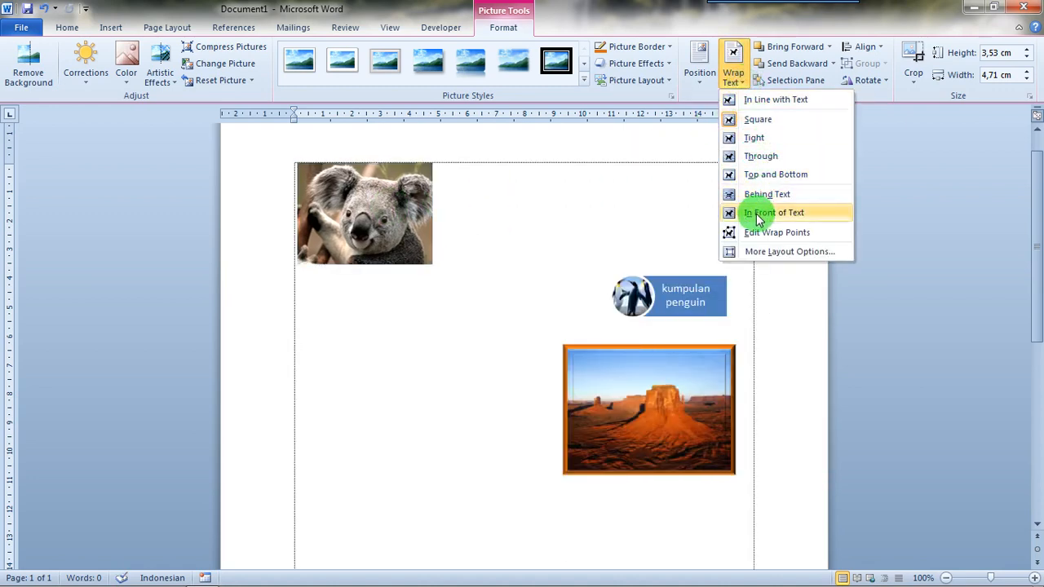
drag(387, 221, 434, 419)
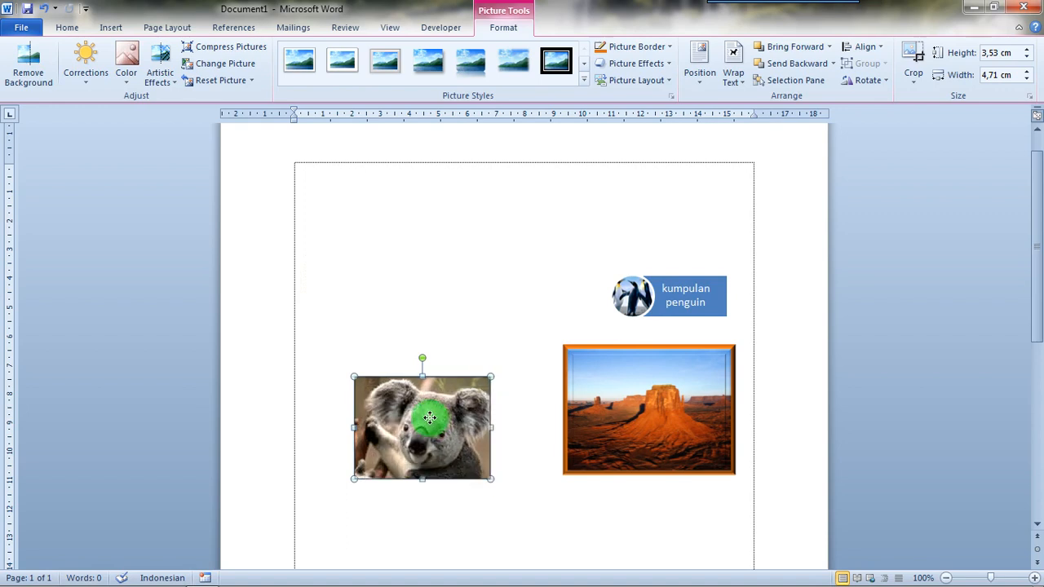
Apply the thin black frame picture style with a shadow to the koala picture and shift it slightly right and down.
click(585, 82)
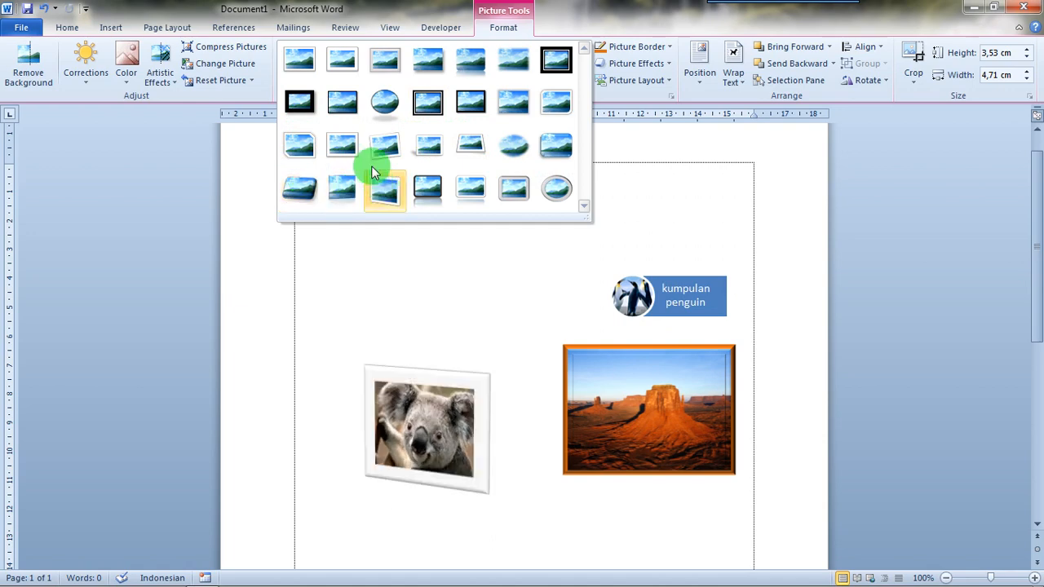
click(346, 105)
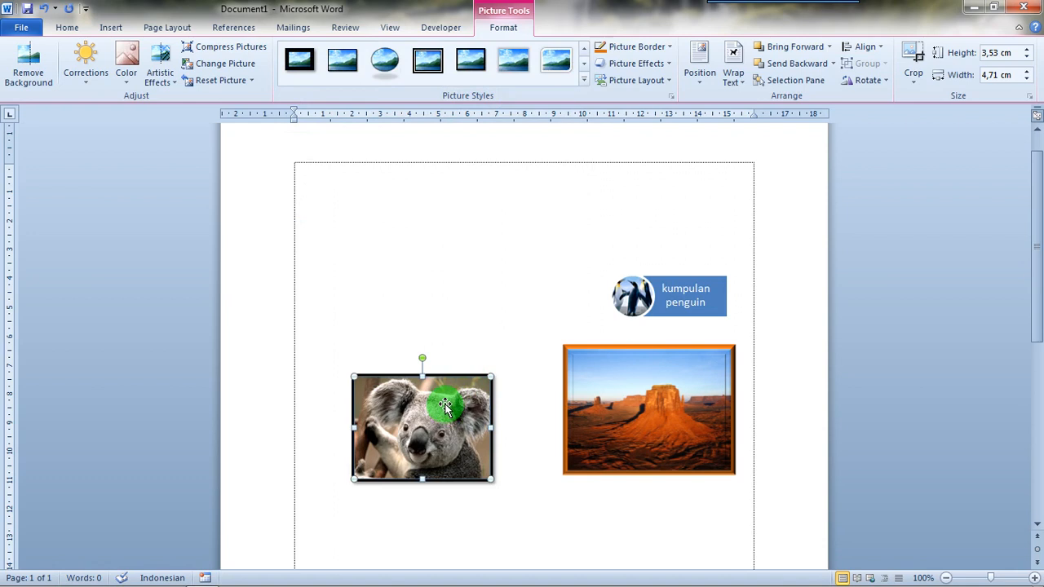
drag(445, 408, 465, 400)
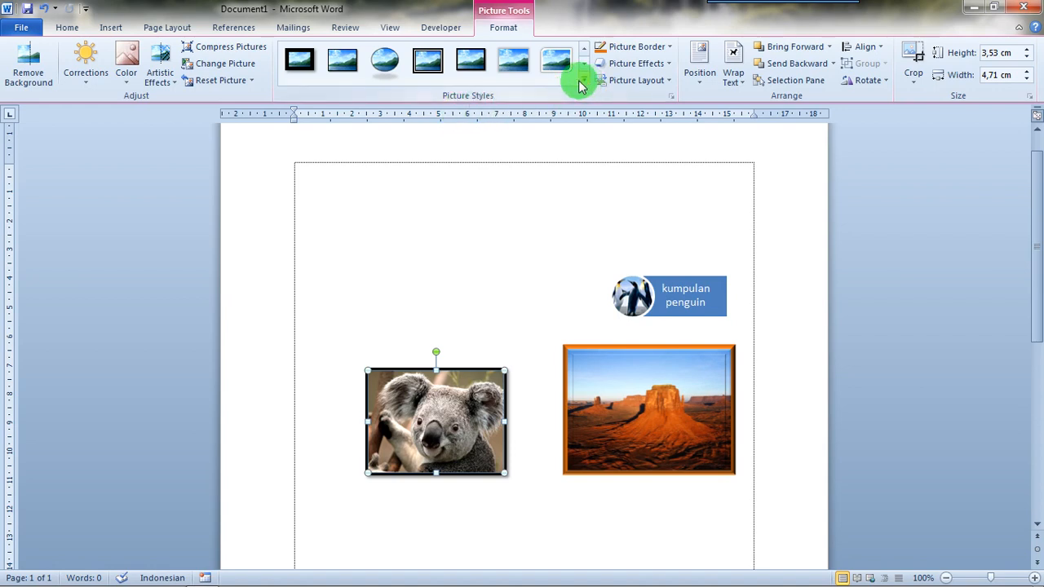
drag(443, 400, 444, 414)
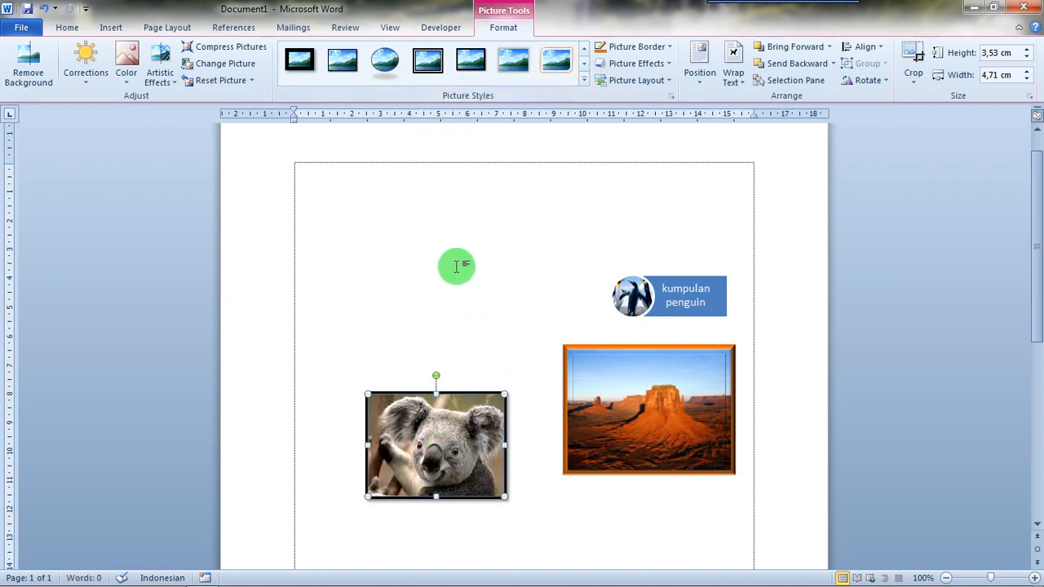